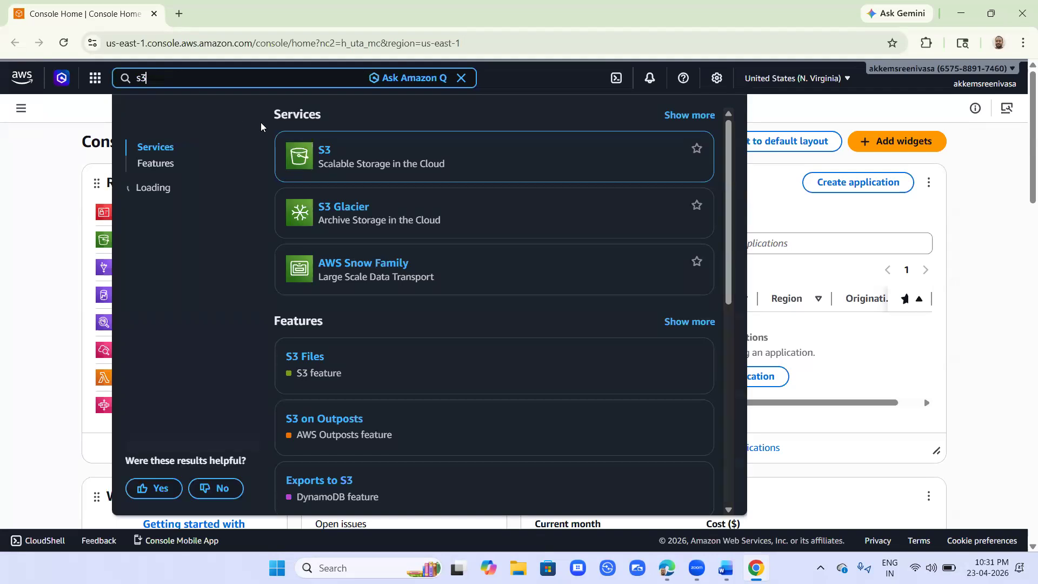
Open the S3 service in a new browser tab, clear the console search, and switch to that tab.
right_click(334, 159)
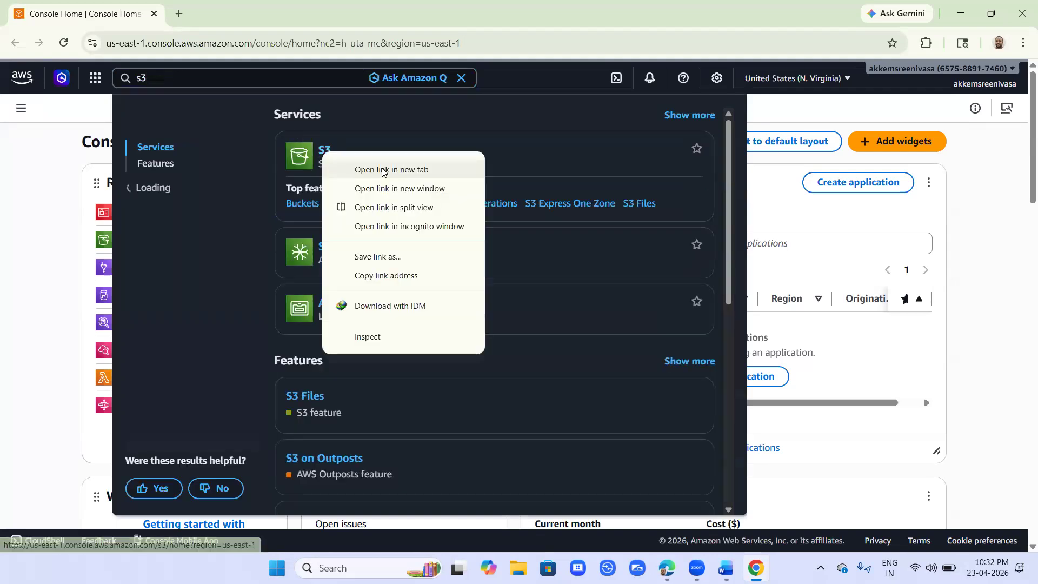
left_click(384, 169)
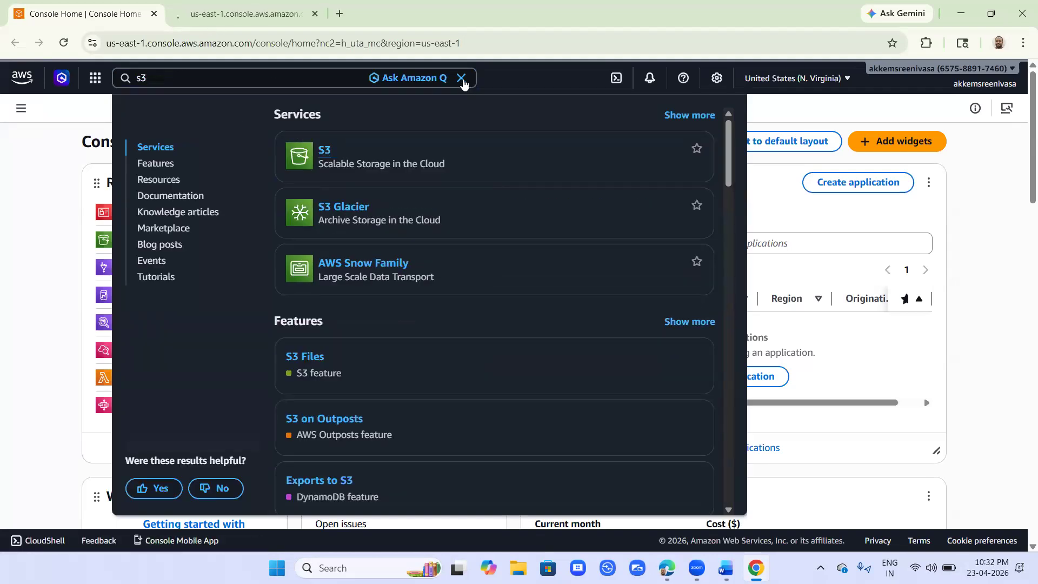
left_click(461, 78)
left_click(263, 12)
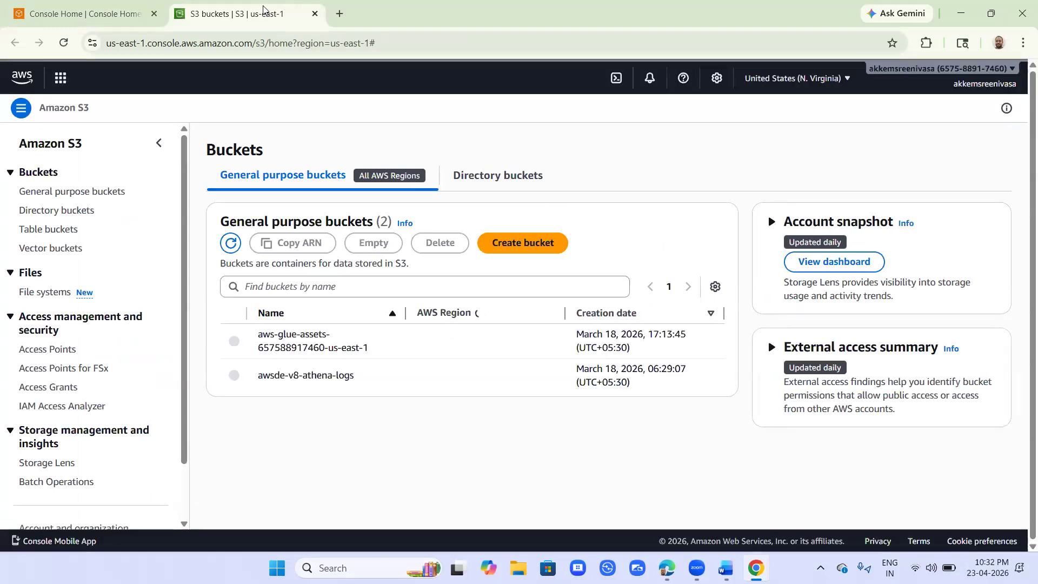
Start creating a general purpose bucket and name it awsde-s3-v11.
left_click(511, 244)
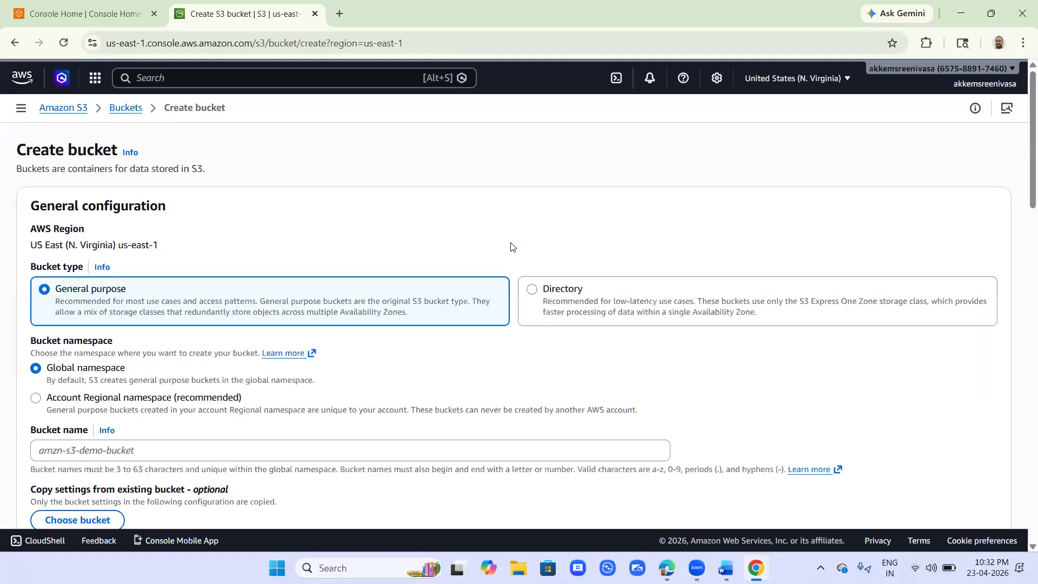
scroll(157, 391, "down", 1)
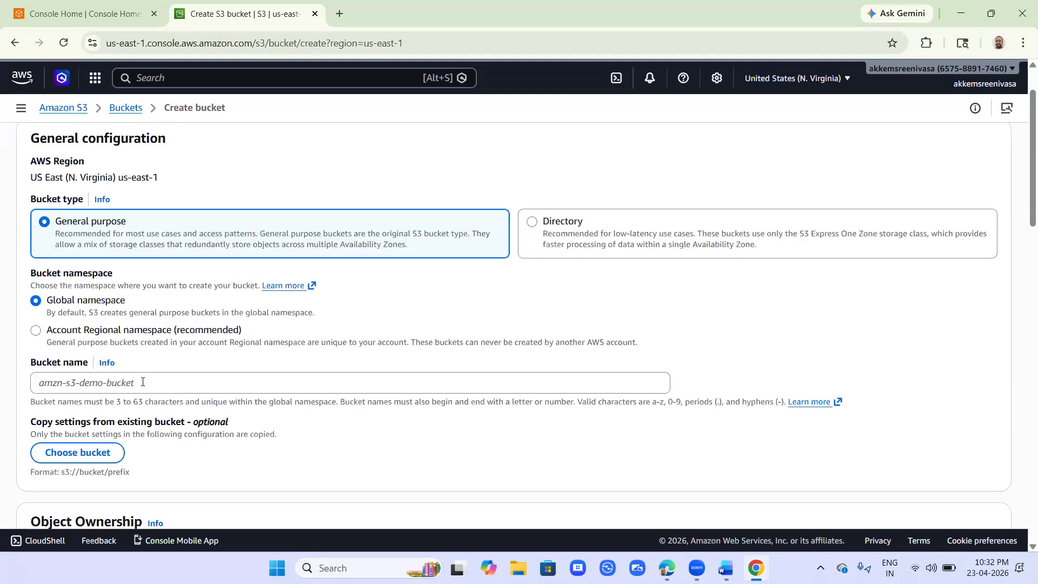
left_click(142, 382)
type("awsde-s3-")
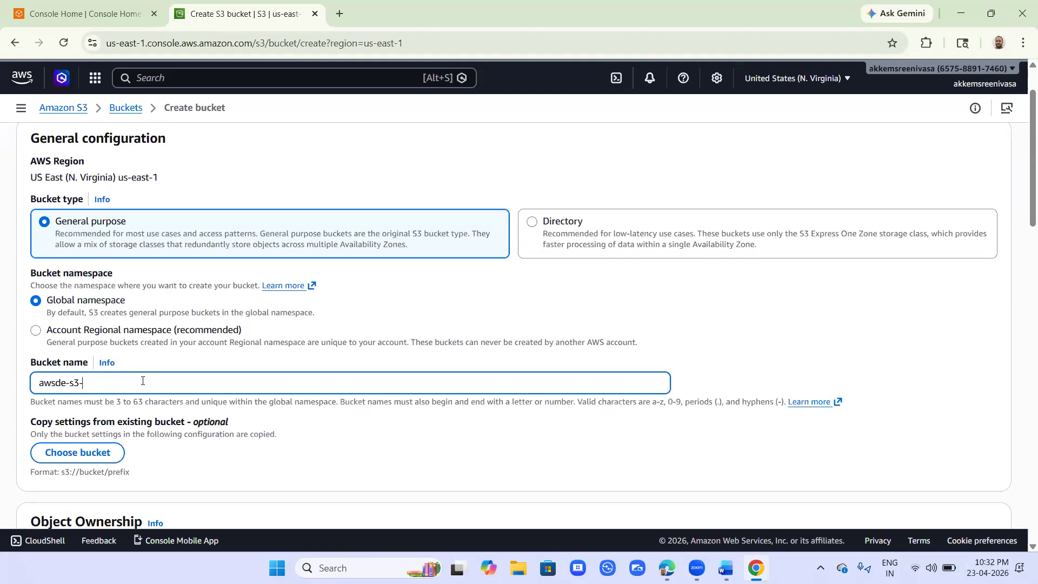
type("v11")
Turn off Block all public access with the acknowledgement accepted, and create the bucket with the remaining defaults, dismissing the notification.
scroll(158, 387, "down", 5)
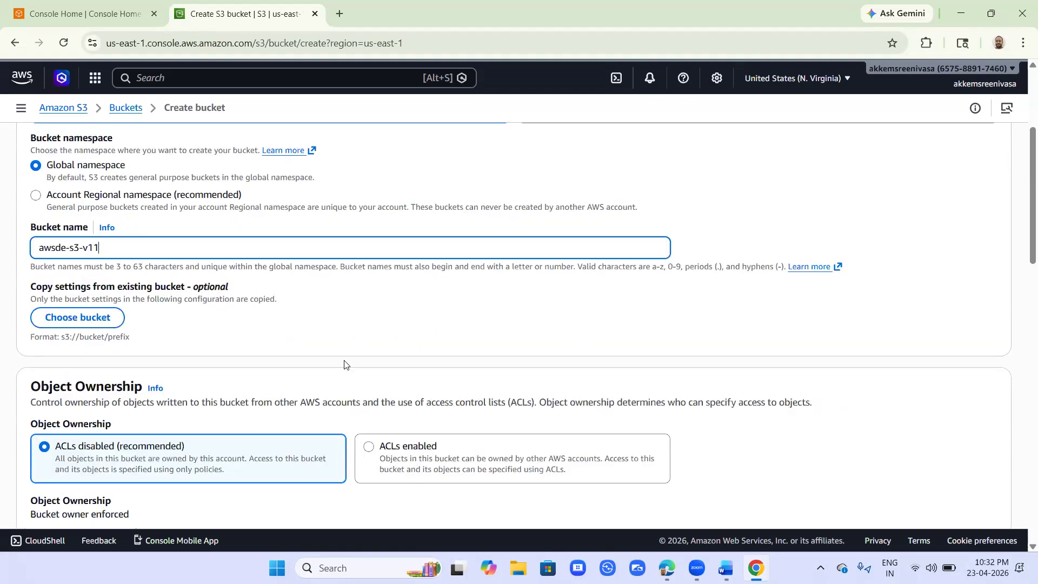
scroll(346, 365, "down", 5)
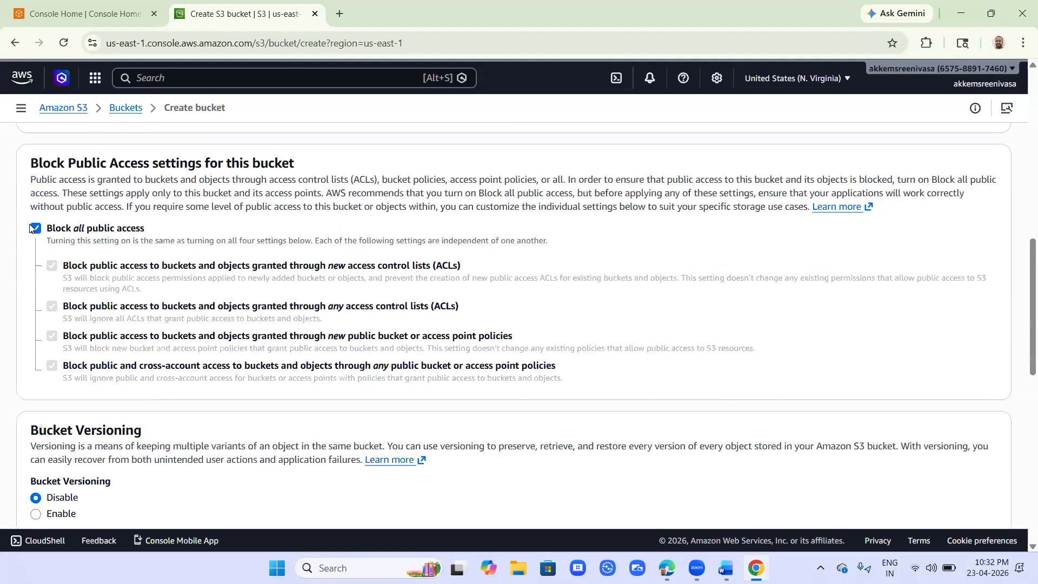
left_click(35, 226)
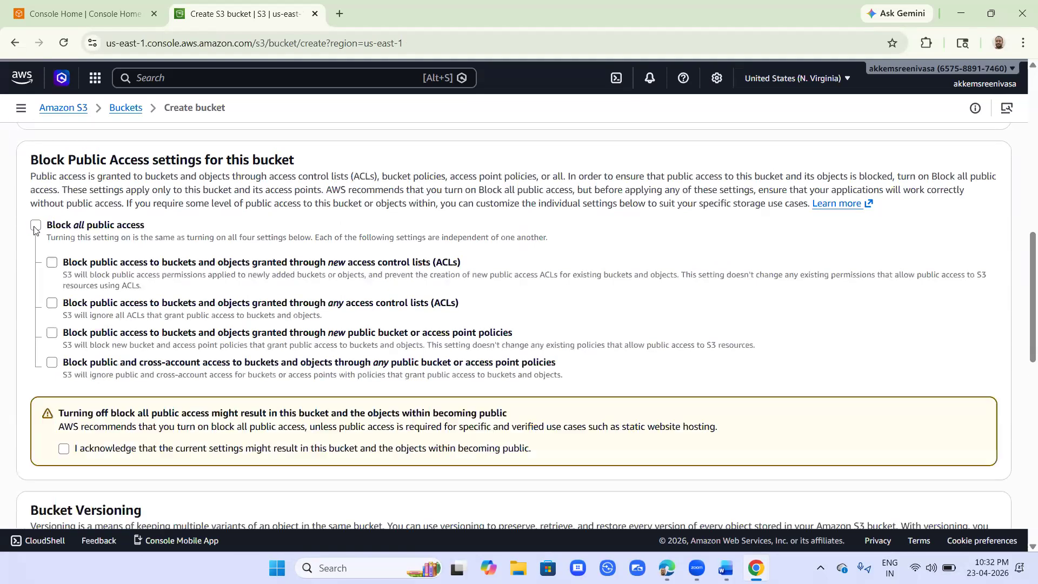
left_click(63, 450)
scroll(759, 392, "down", 6)
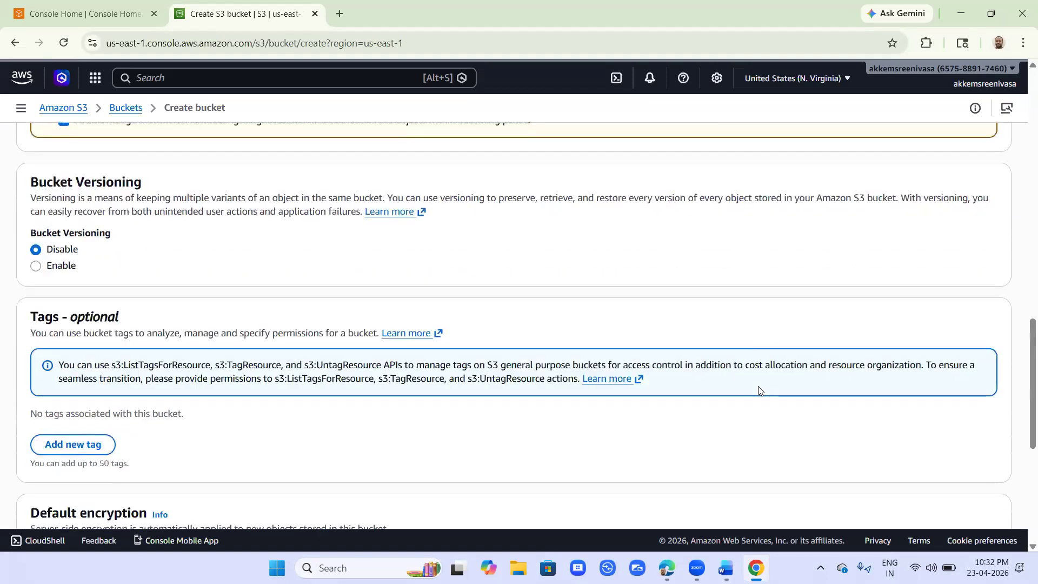
scroll(759, 391, "down", 6)
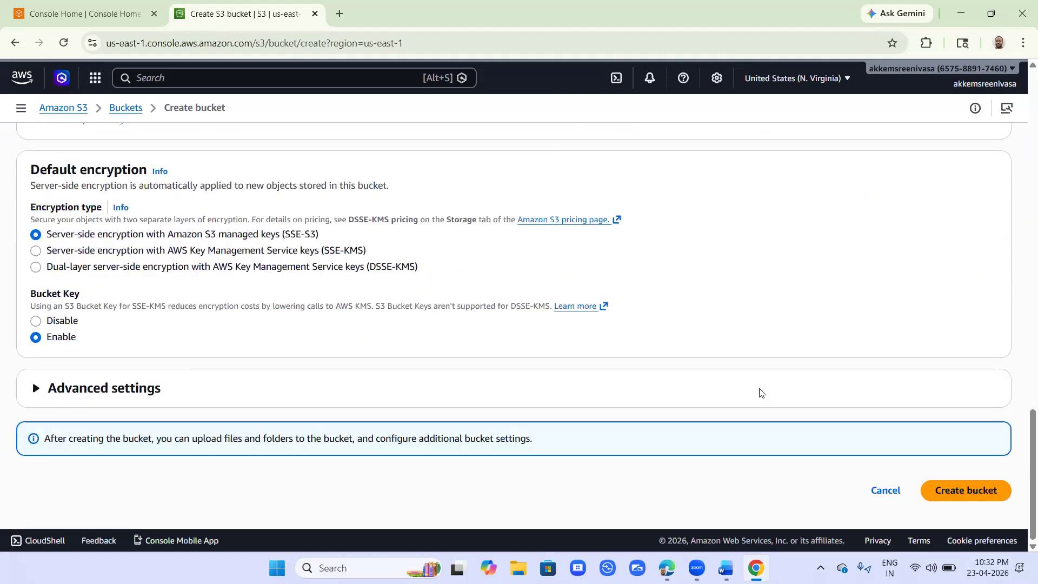
left_click(993, 494)
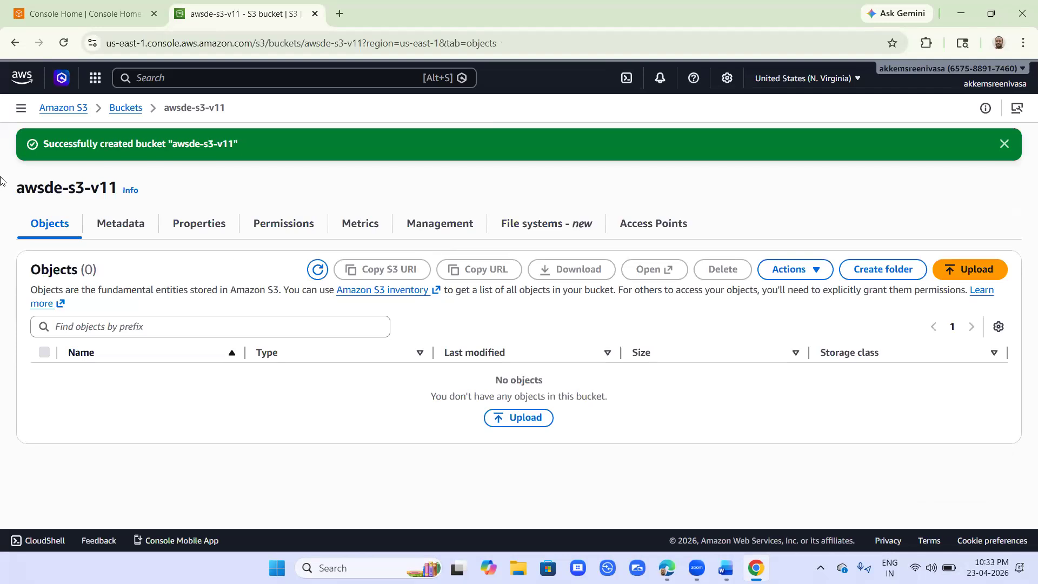
left_click_drag(16, 187, 118, 189)
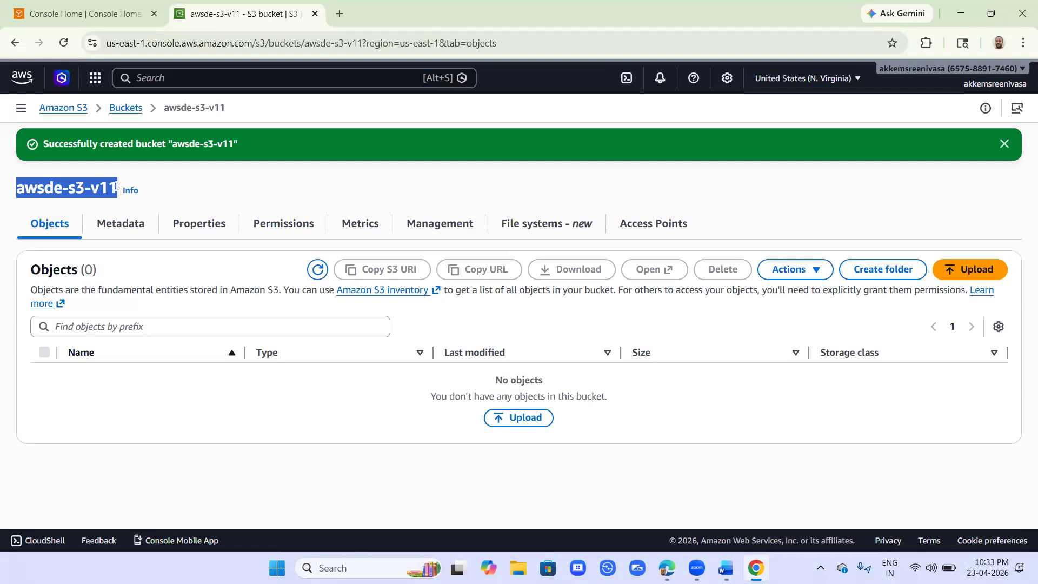
left_click(1005, 144)
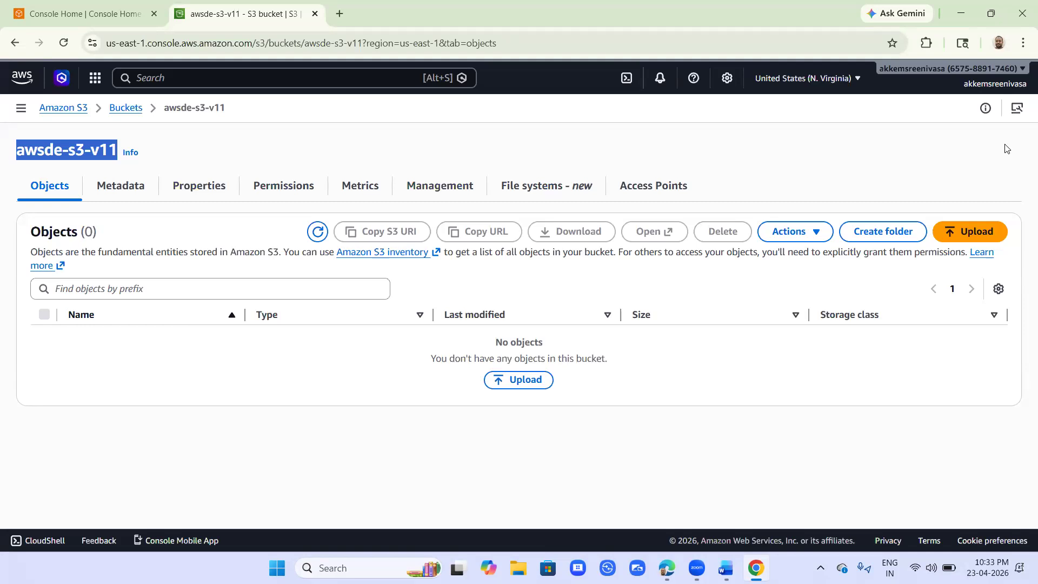
Start an upload to the awsde-s3-v11 bucket and add emp.csv from the Datasets > AWS S3 folder on the C: drive.
left_click(989, 243)
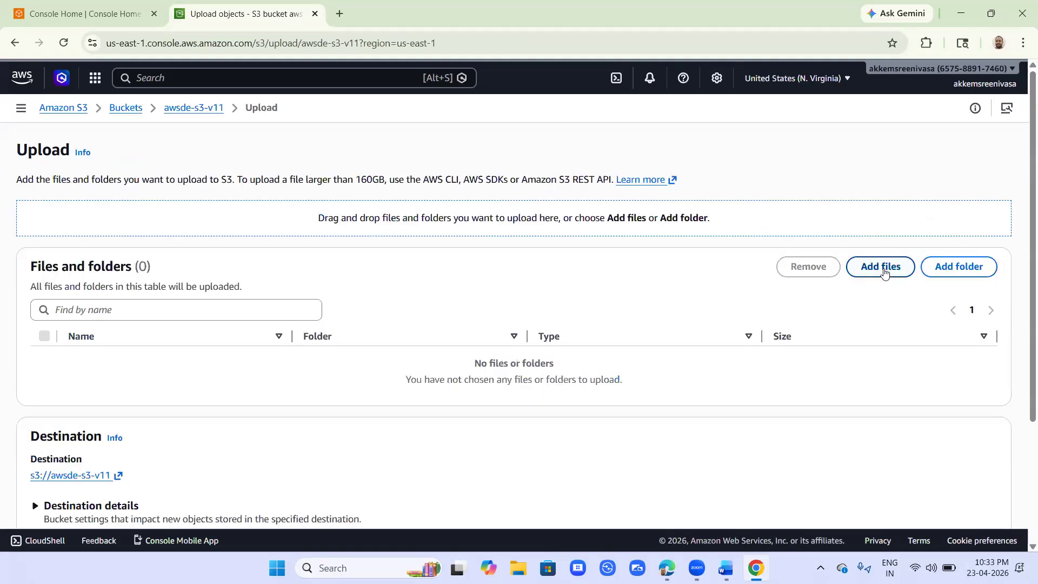
left_click(884, 273)
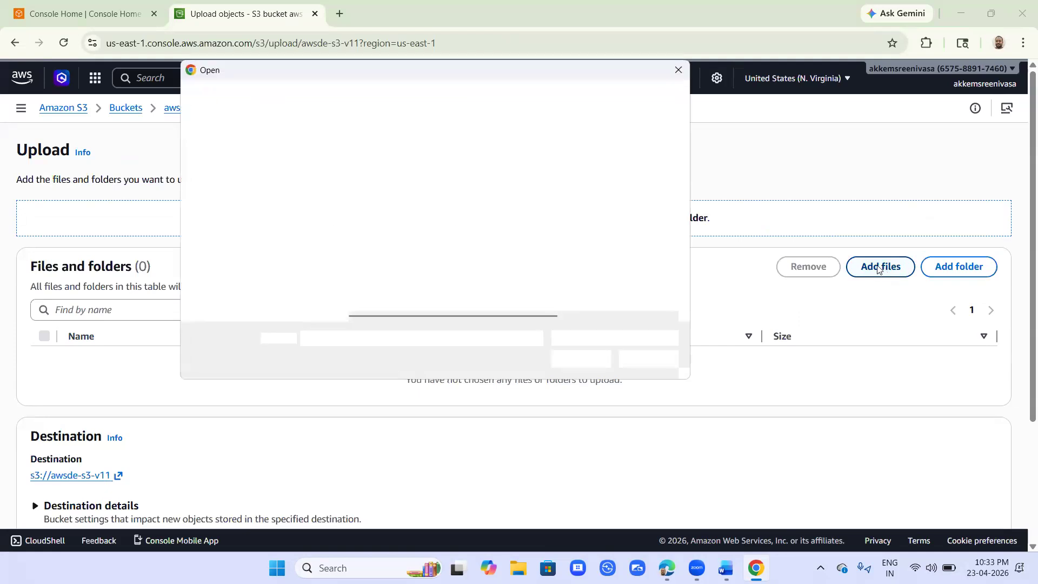
scroll(274, 262, "down", 3)
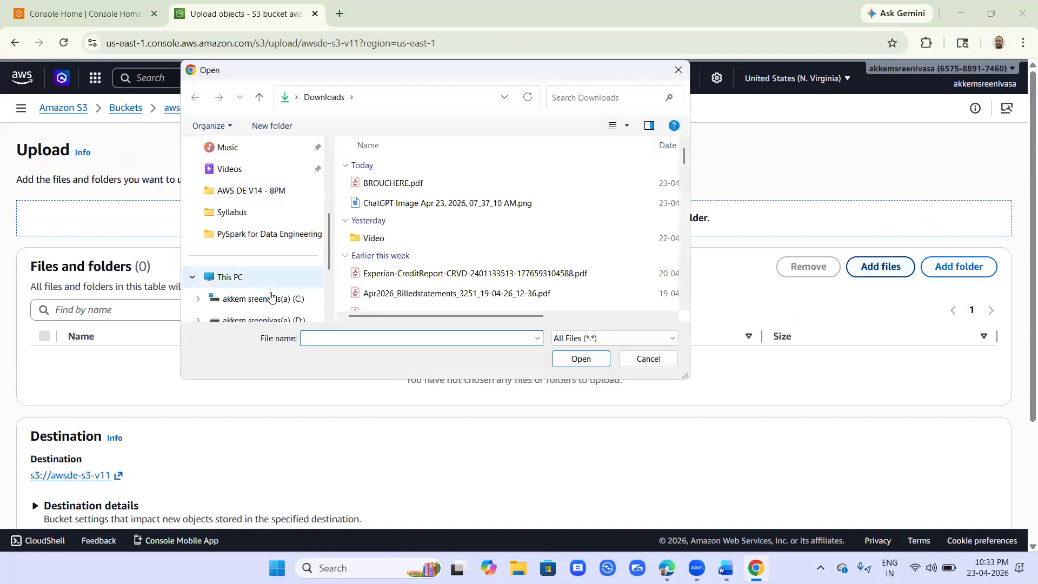
scroll(276, 281, "down", 1)
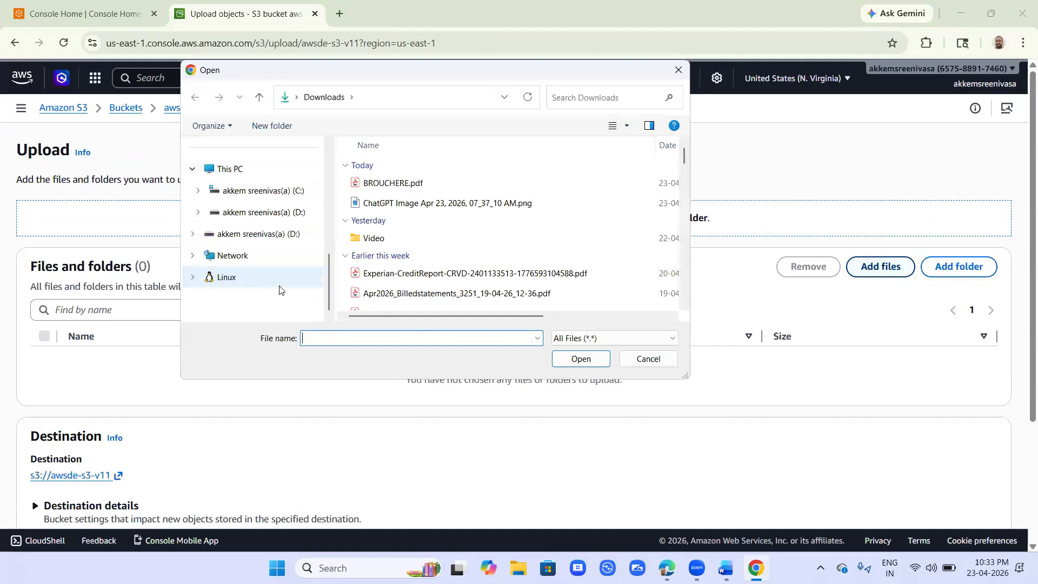
left_click(286, 192)
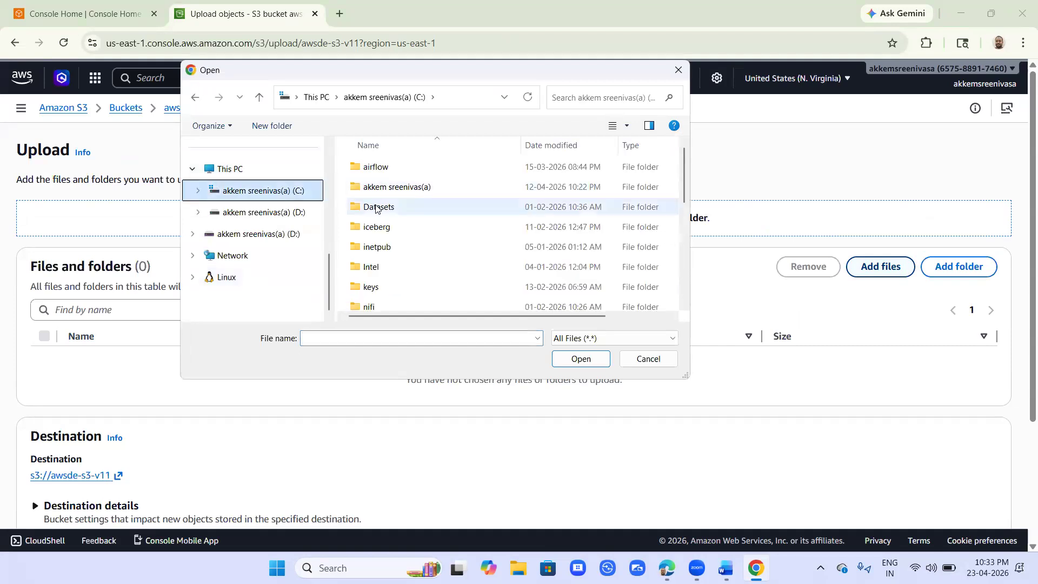
left_click(378, 208)
double_click(605, 209)
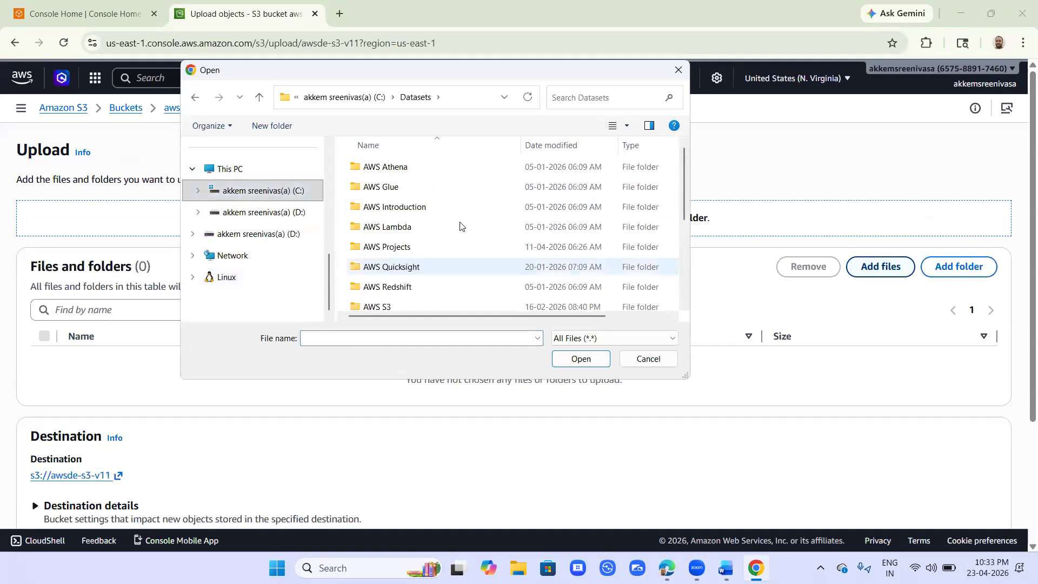
scroll(432, 233, "down", 2)
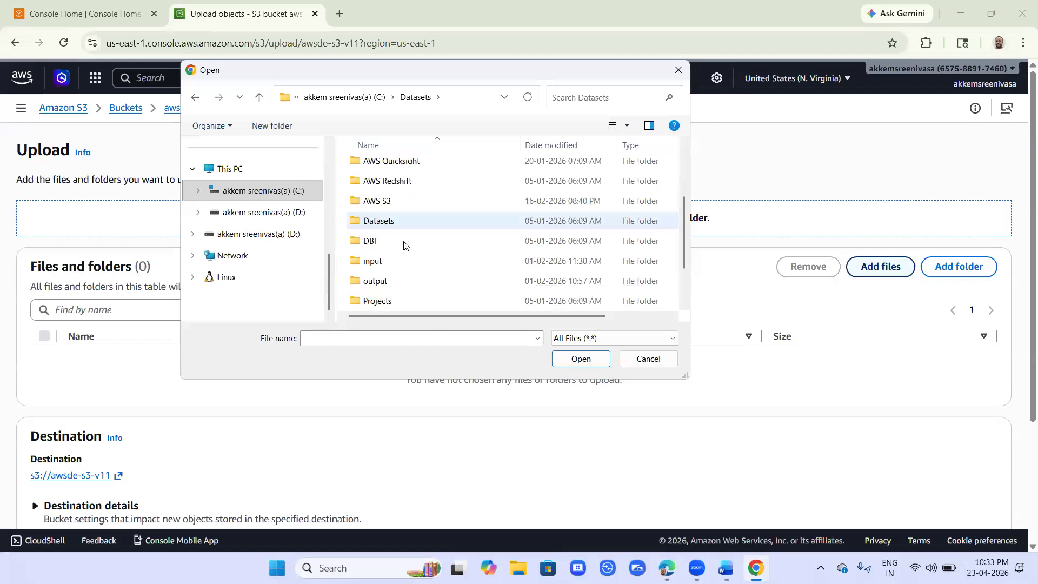
double_click(380, 204)
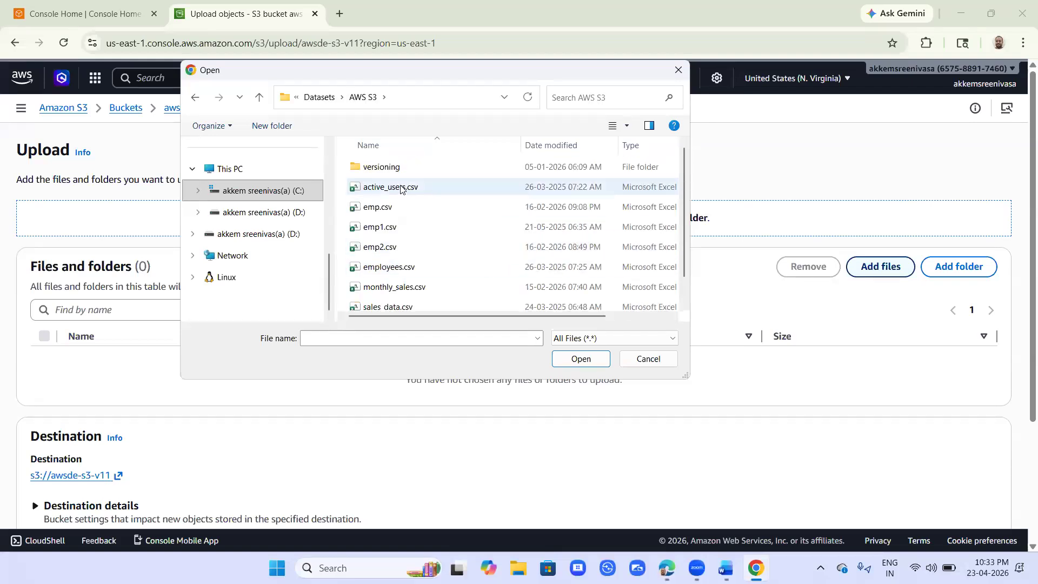
left_click(387, 211)
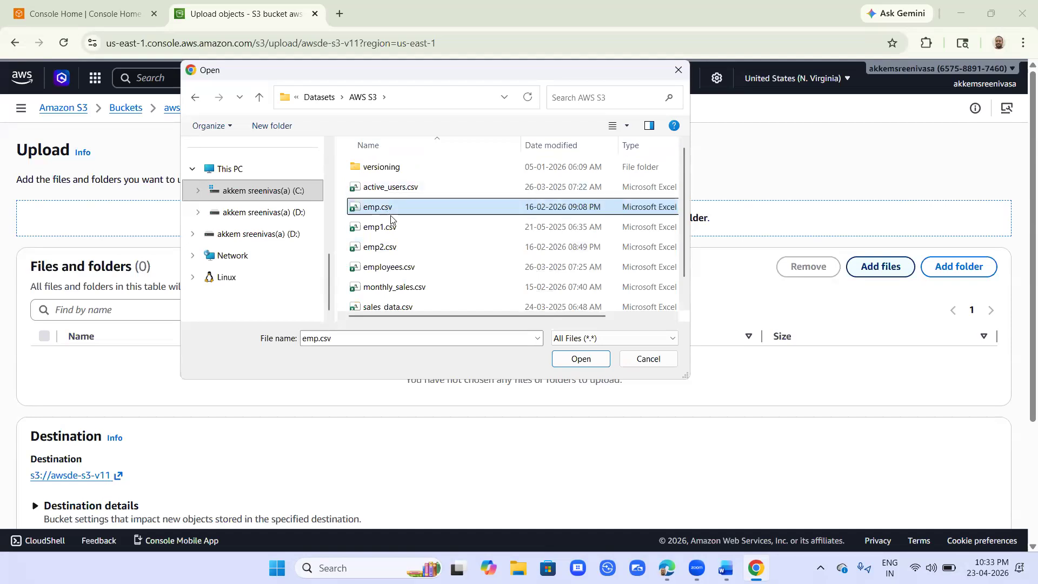
left_click(602, 361)
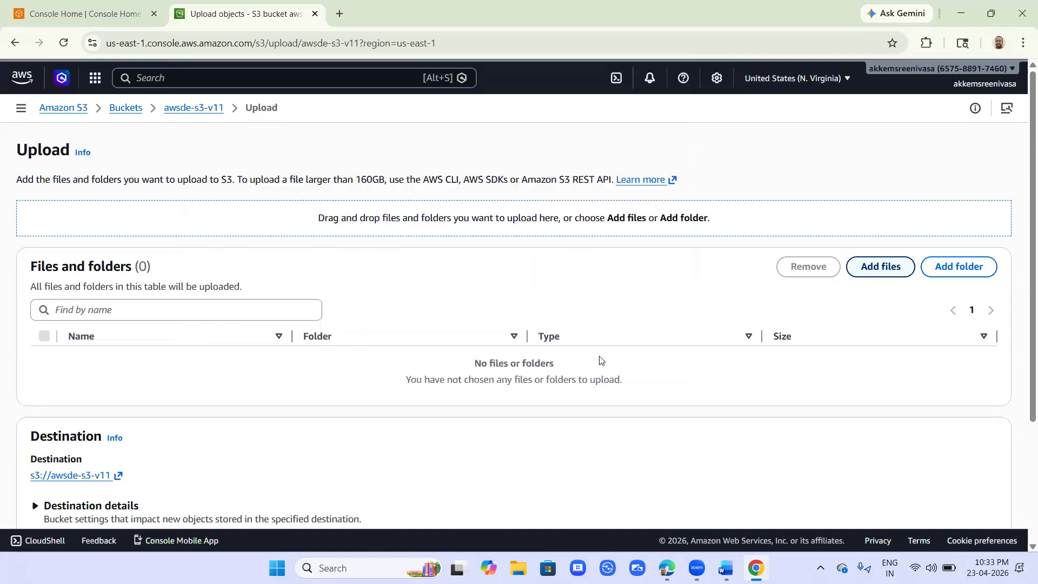
Upload the added emp.csv file and close the upload status page to return to the bucket.
scroll(605, 364, "down", 3)
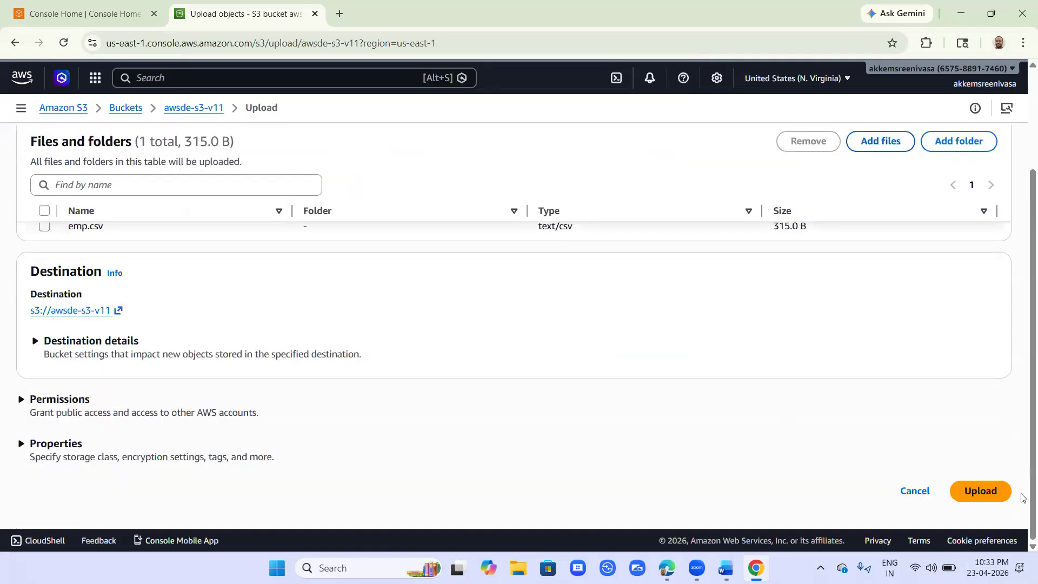
left_click(995, 492)
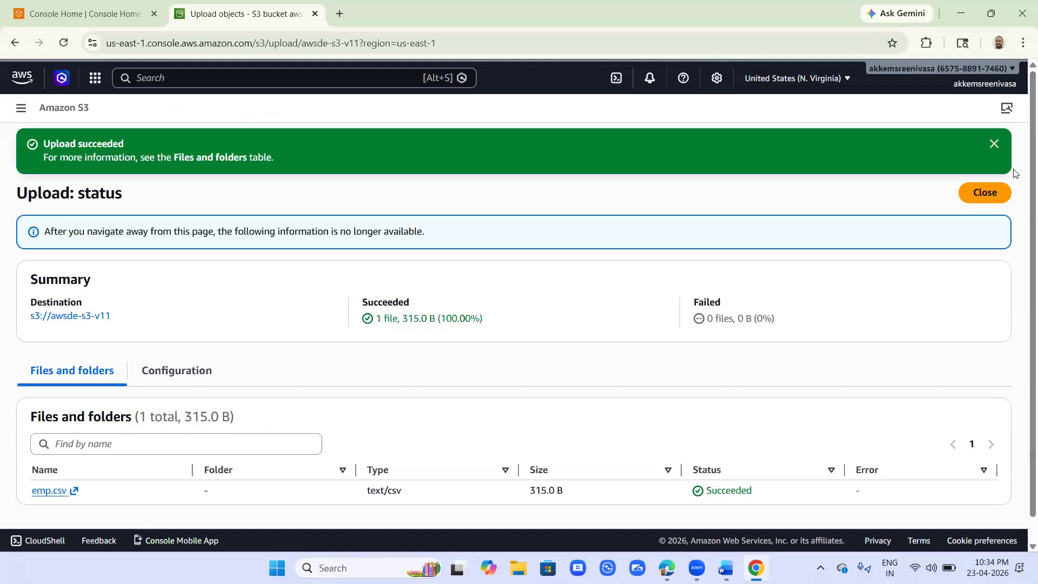
left_click(984, 198)
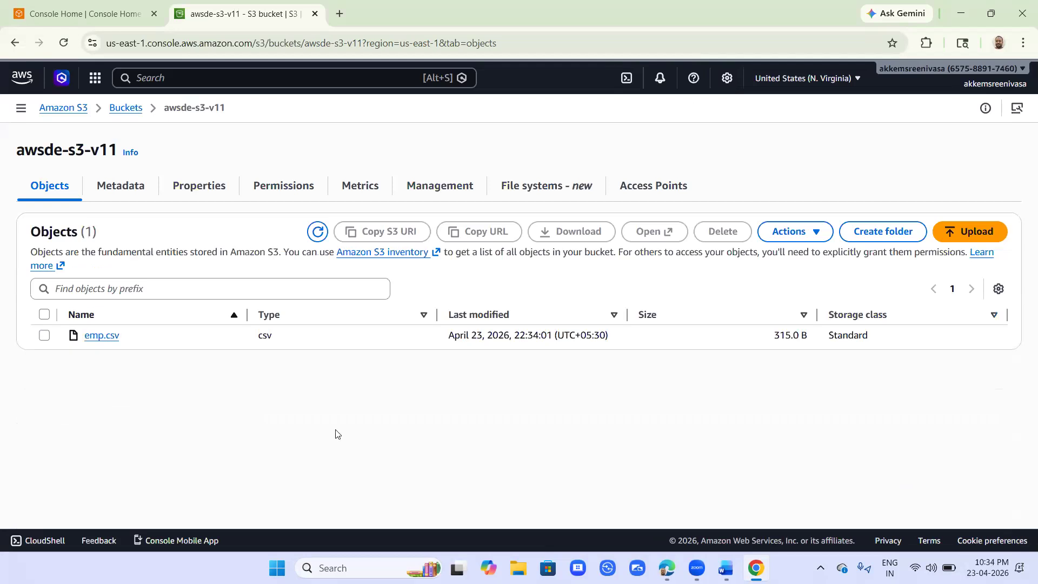
Create a folder named datasets in the awsde-s3-v11 bucket without specifying an encryption key.
left_click(887, 238)
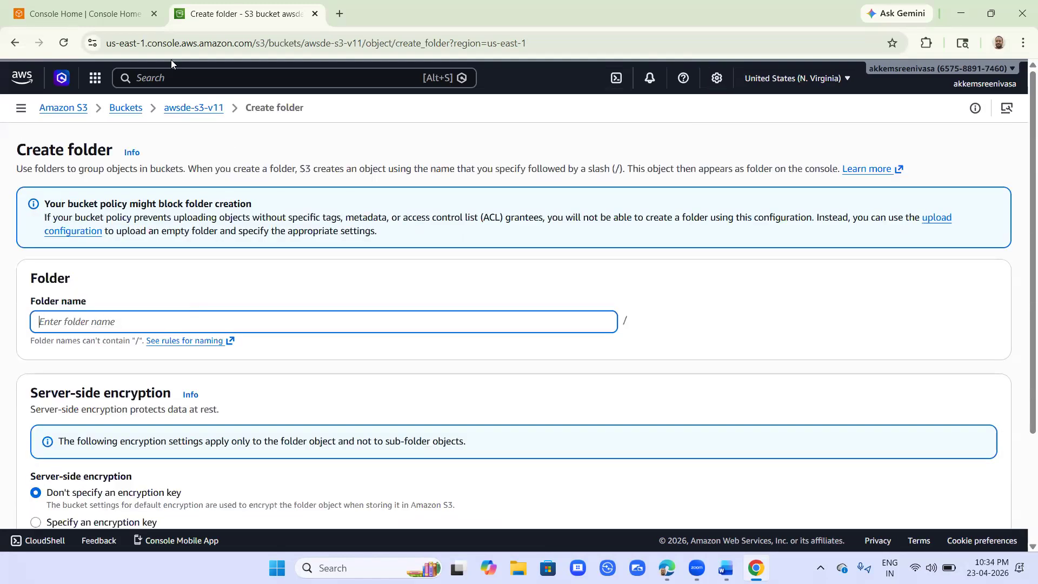
left_click(218, 114)
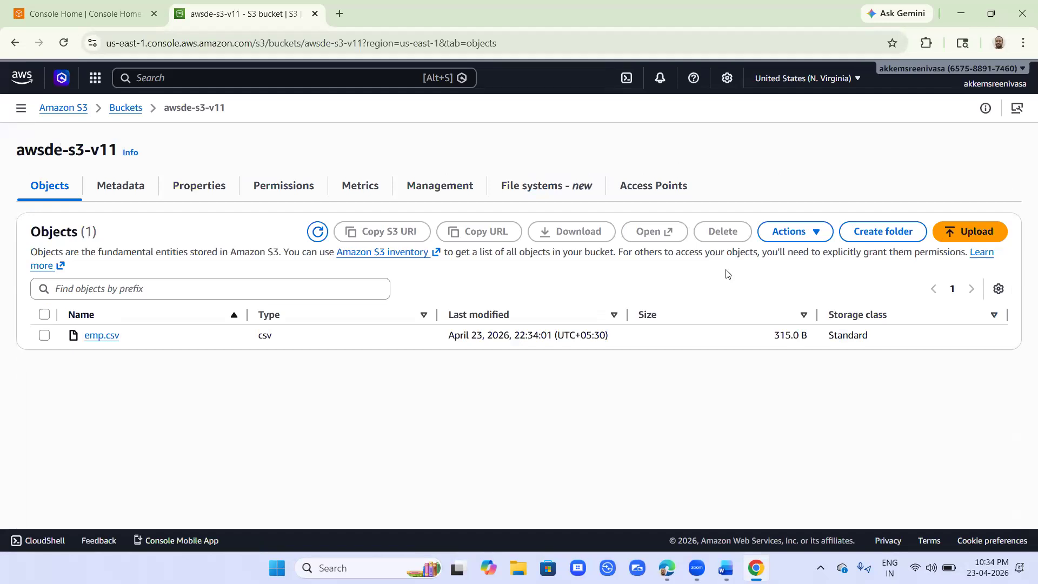
left_click(900, 232)
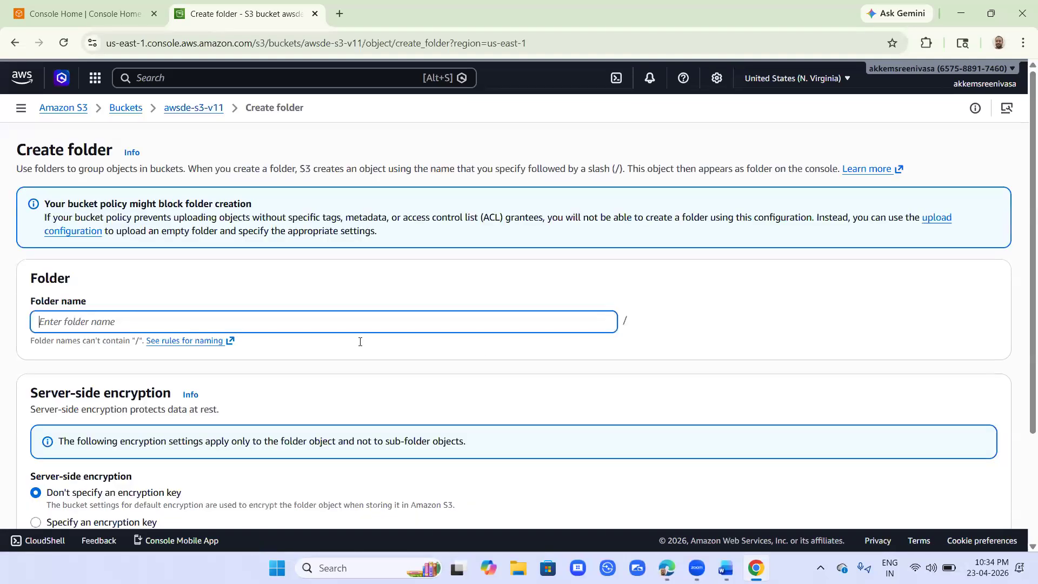
type("Da")
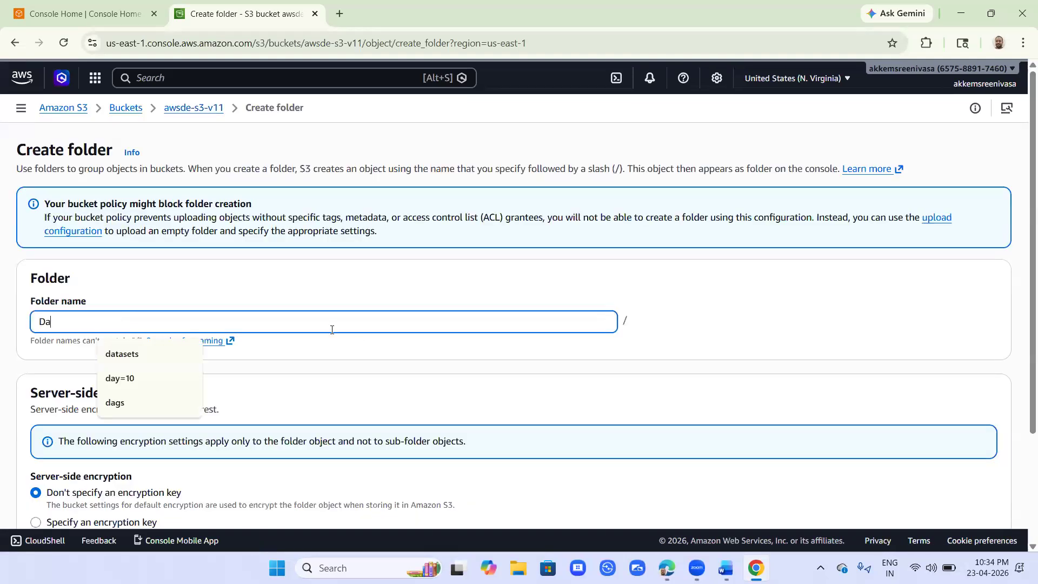
left_click(120, 354)
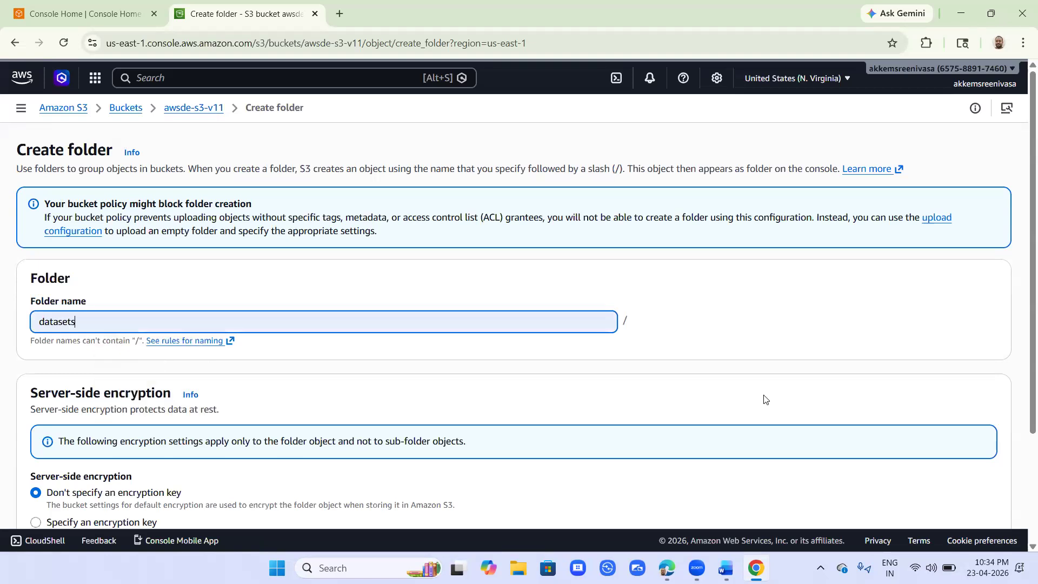
scroll(941, 459, "down", 3)
left_click(1007, 491)
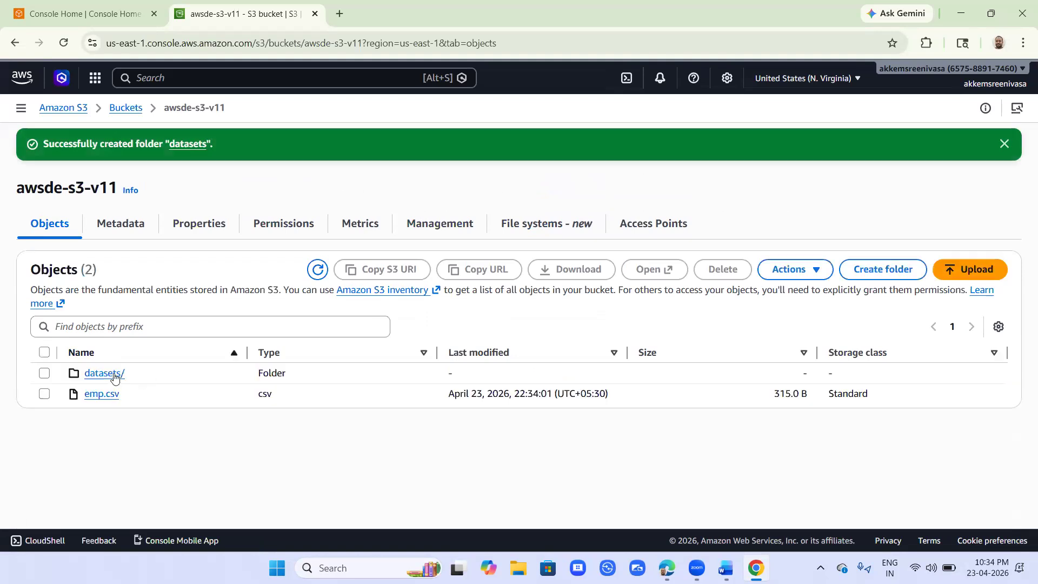
Upload emp1.csv from the AWS S3 folder into the bucket's datasets folder and close the upload status page.
left_click(112, 376)
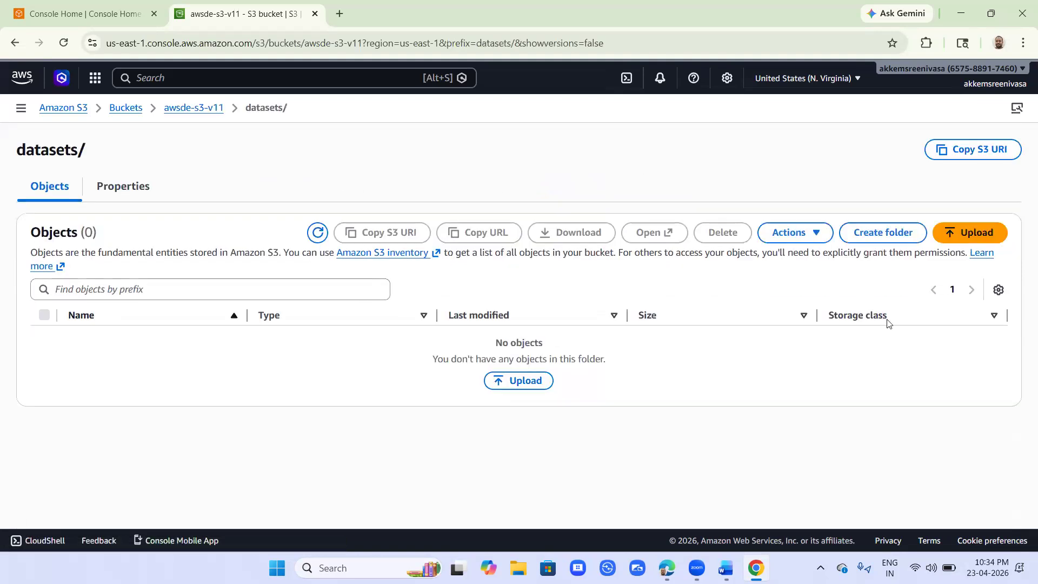
left_click(964, 234)
left_click(874, 273)
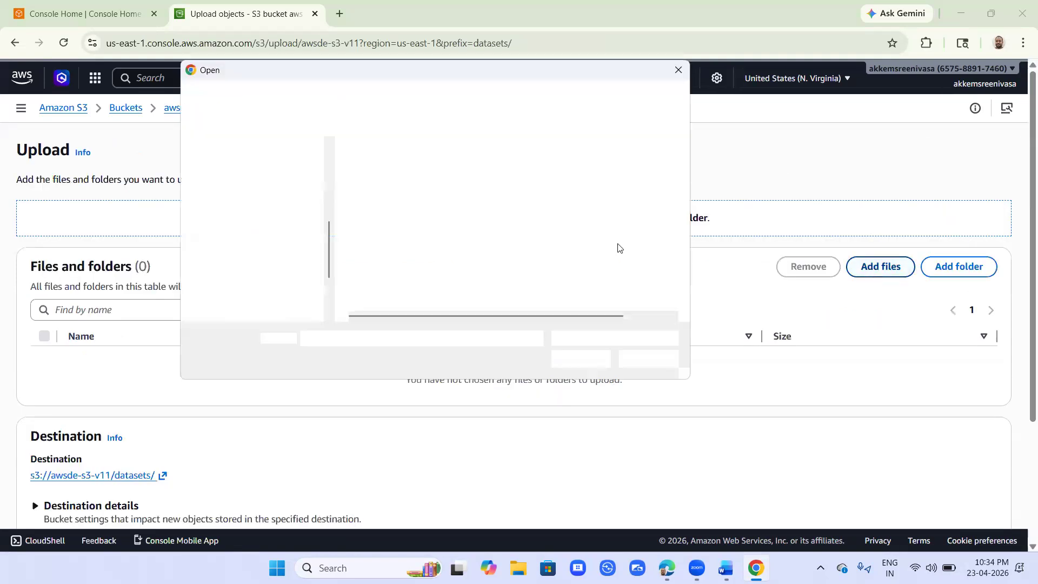
left_click(385, 228)
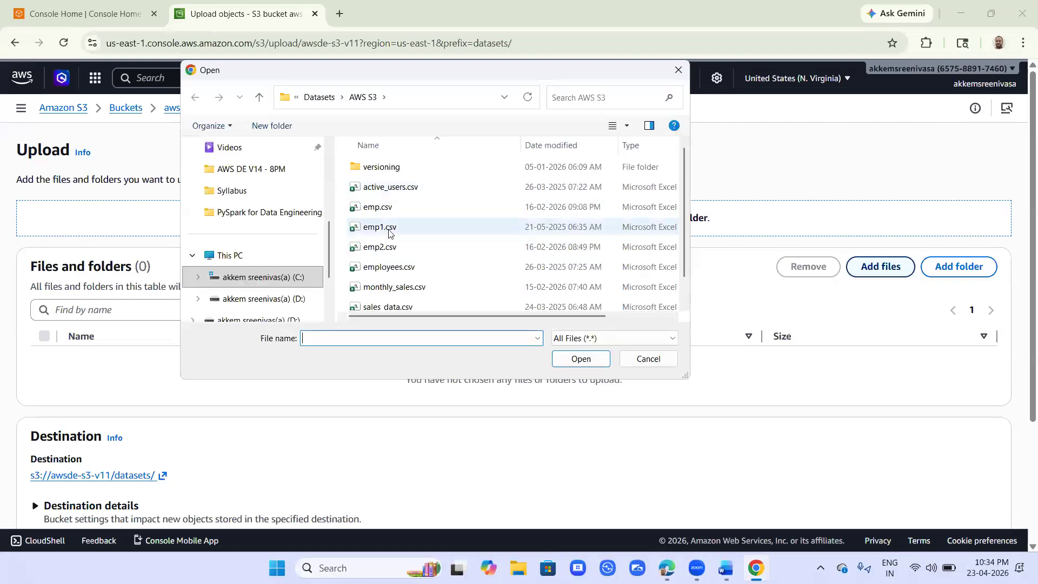
left_click(597, 360)
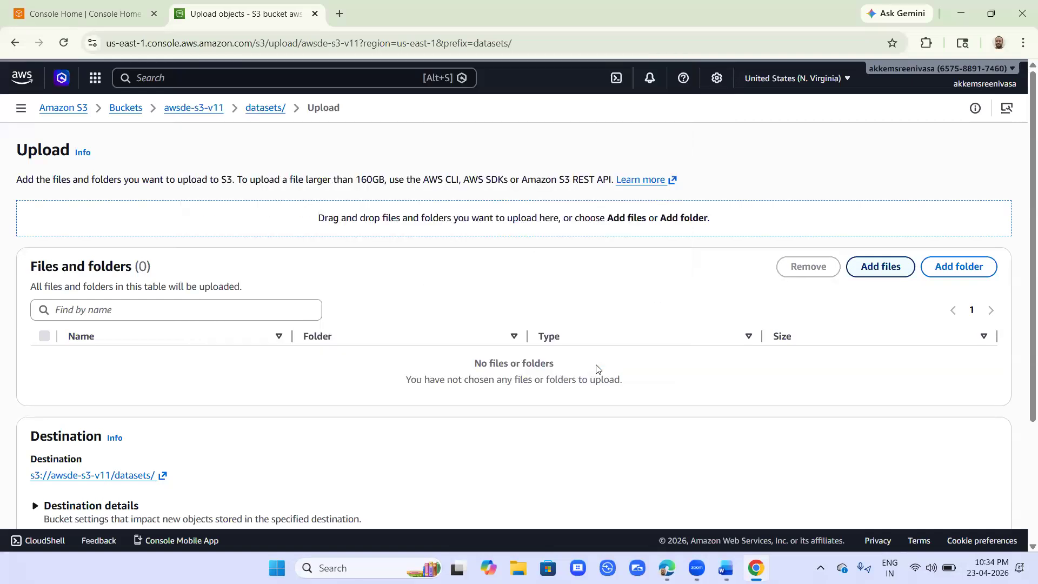
scroll(762, 370, "down", 3)
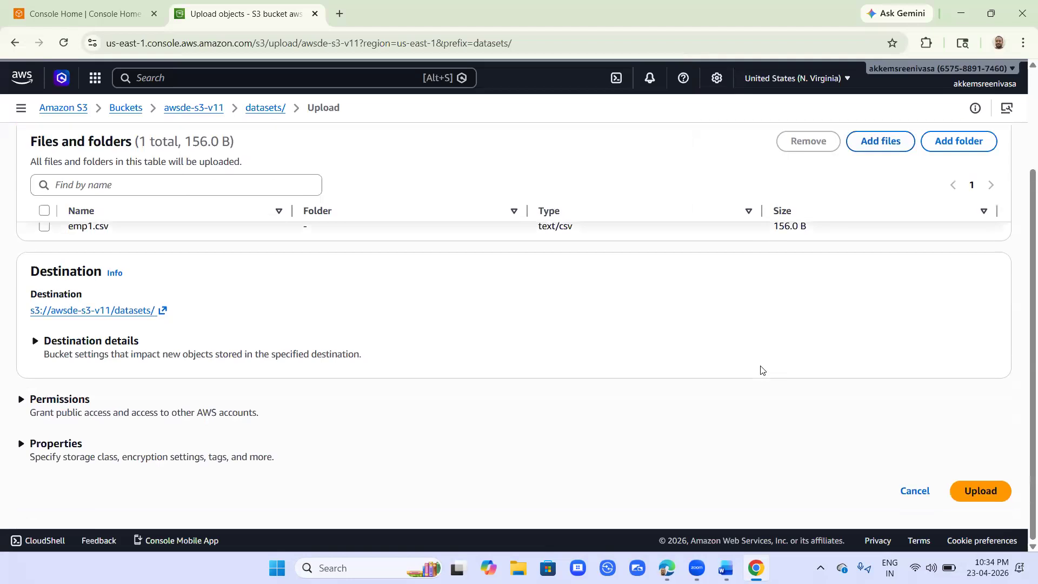
left_click(994, 491)
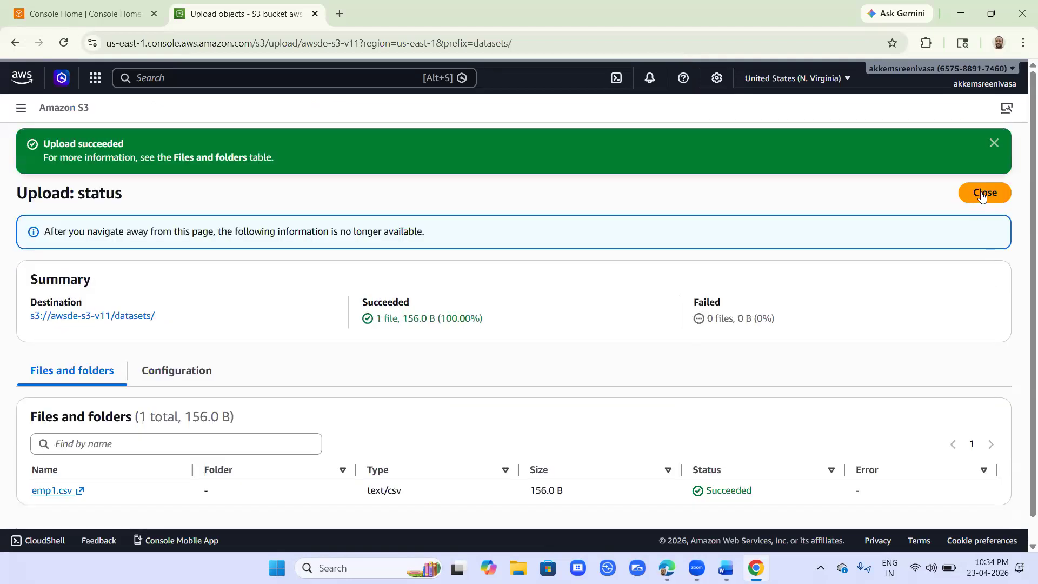
left_click(982, 194)
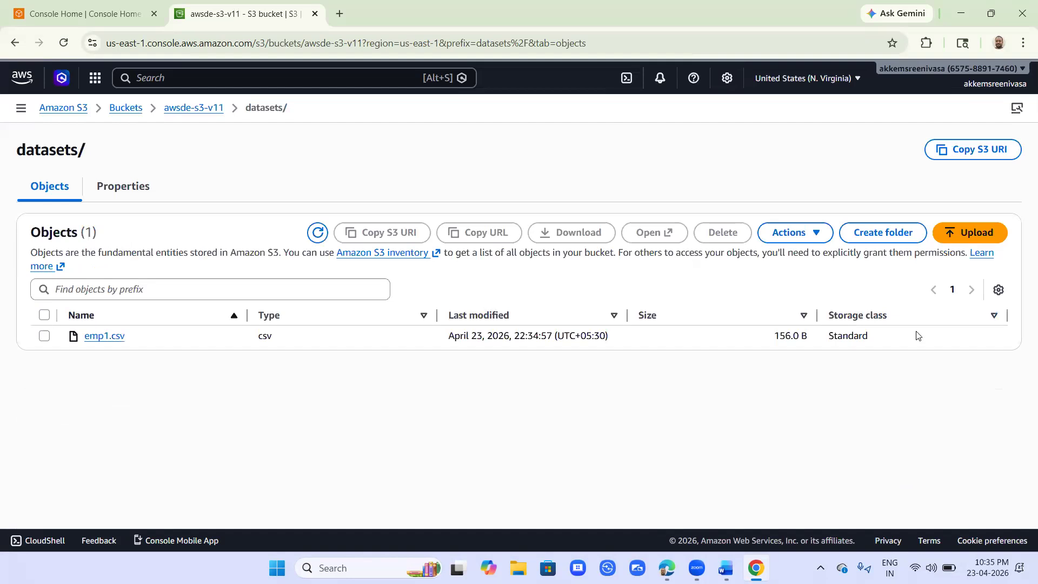
Start an upload at the root of the awsde-s3-v11 bucket and add the AWS S3 folder from Datasets, allowing the browser's site upload.
left_click(208, 110)
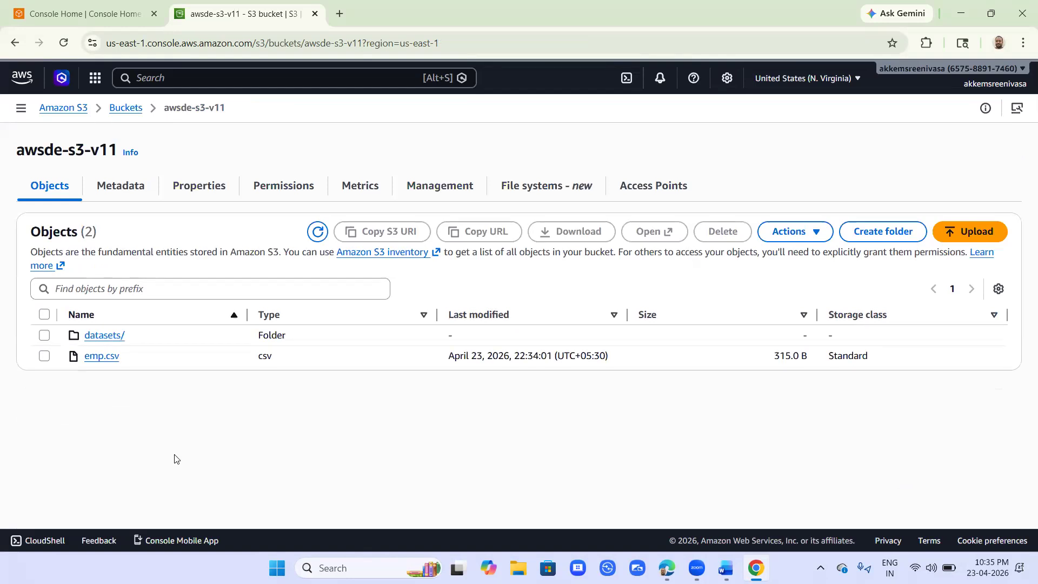
left_click(979, 228)
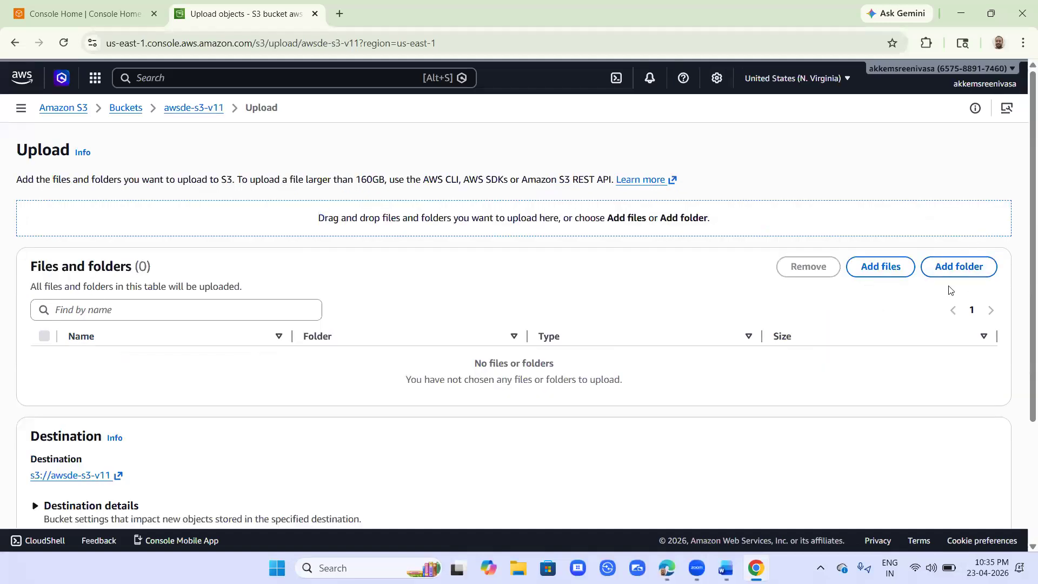
left_click(957, 271)
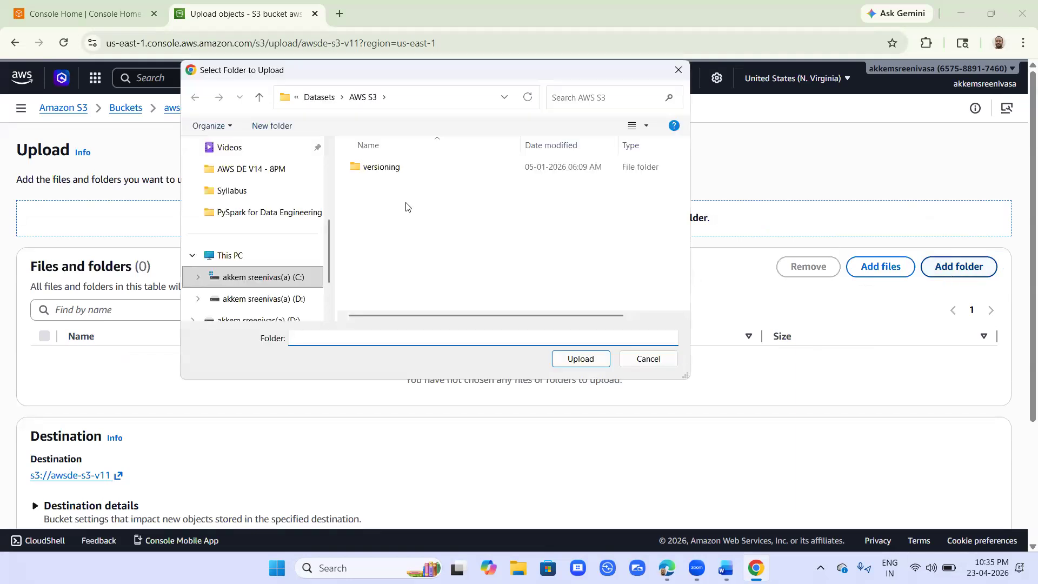
left_click(368, 169)
left_click(326, 102)
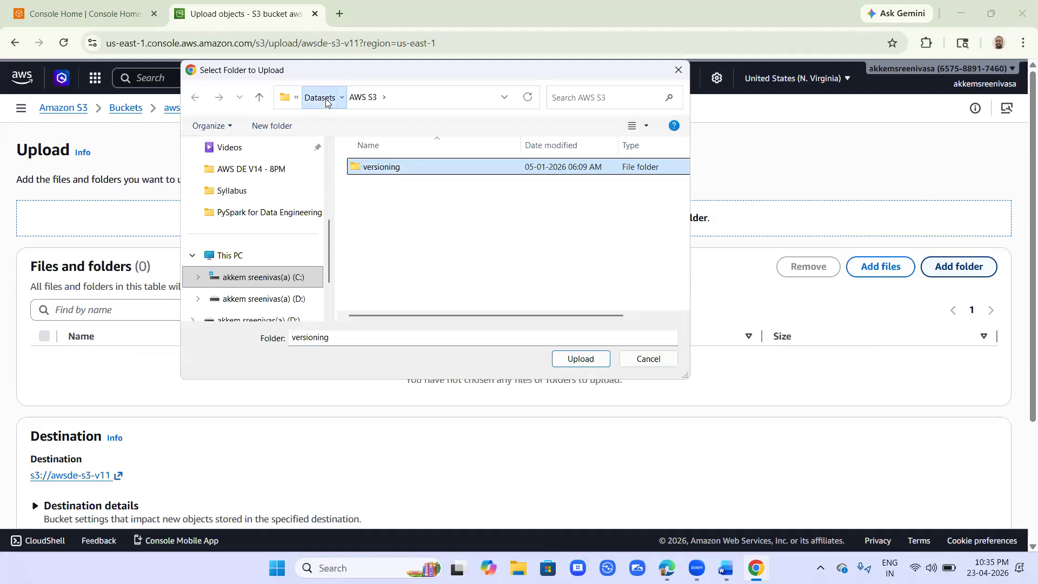
left_click(382, 304)
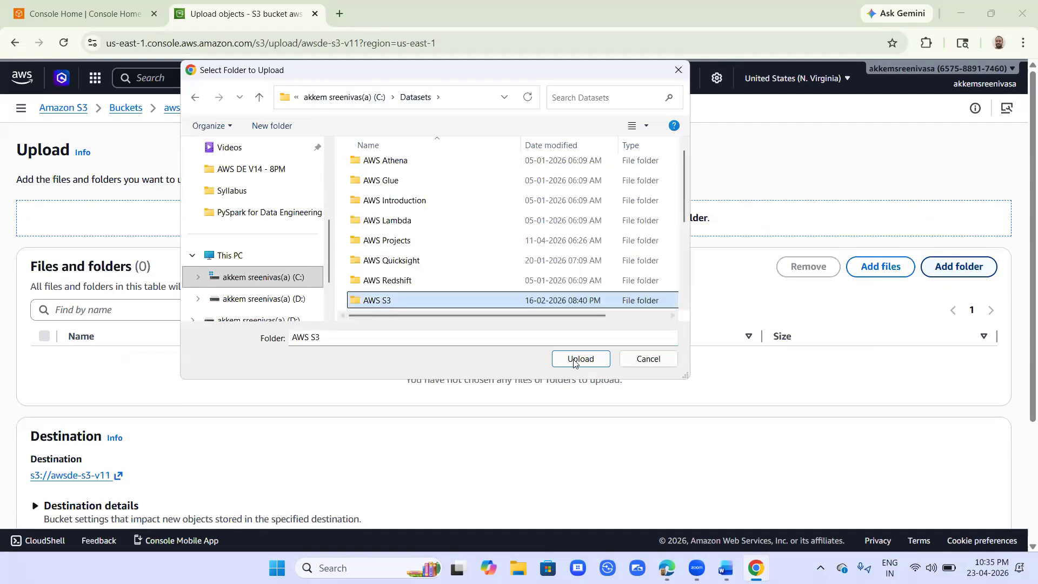
left_click(574, 360)
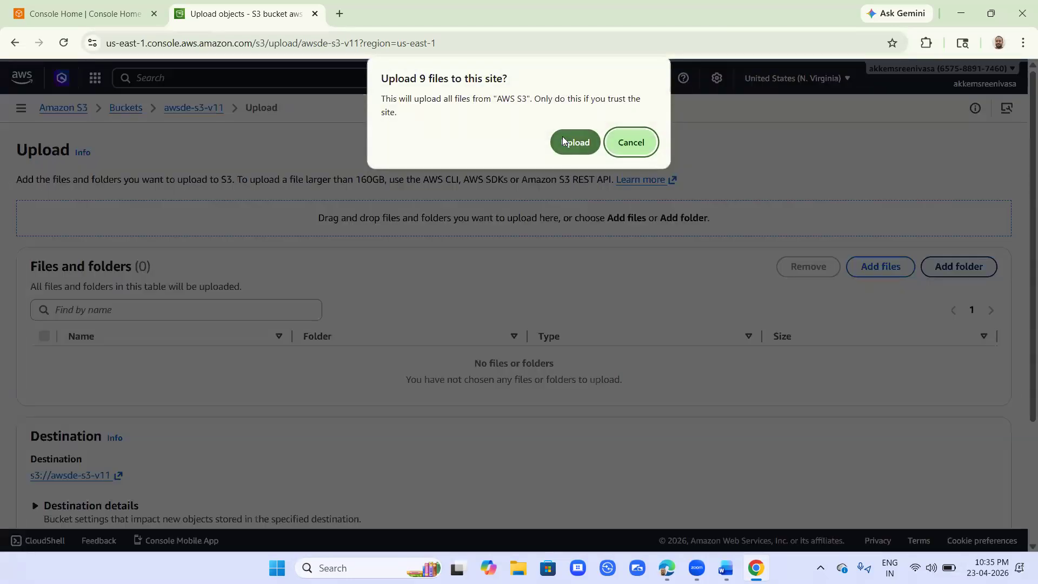
left_click(572, 141)
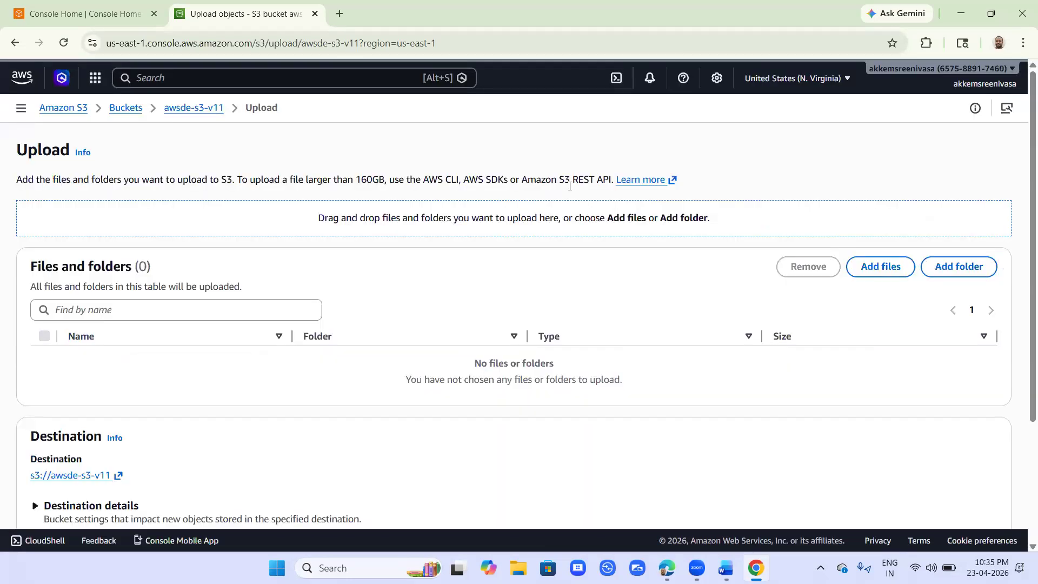
Upload the added AWS S3 folder and close the upload status page to return to the bucket.
scroll(614, 287, "down", 5)
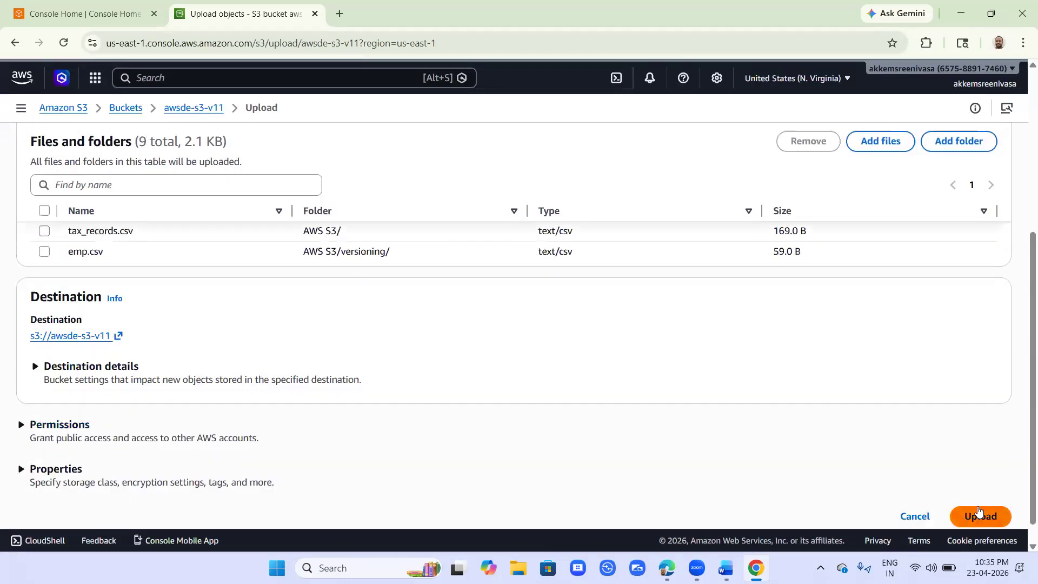
left_click(978, 518)
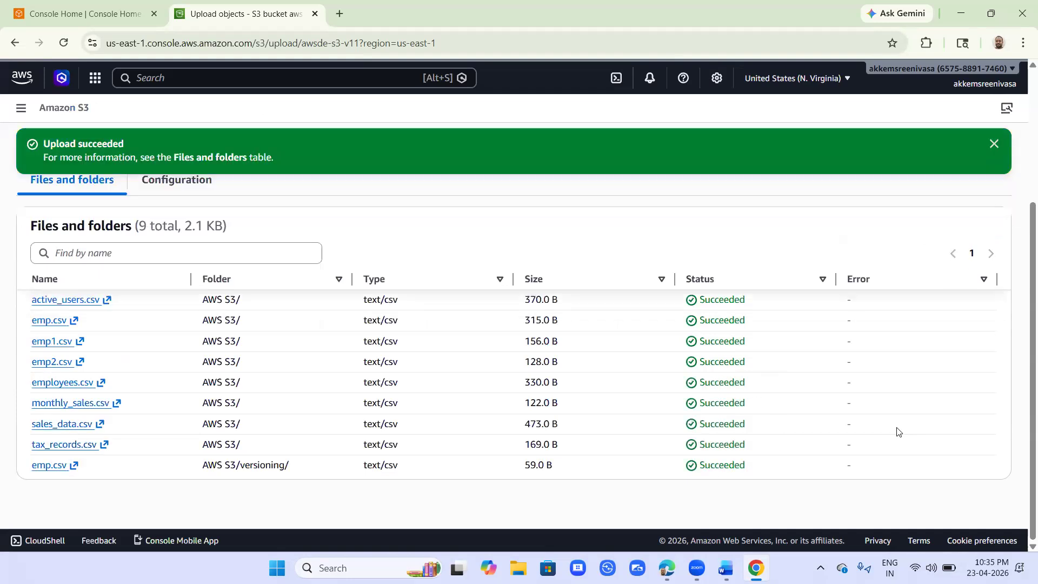
left_click(995, 145)
left_click(996, 143)
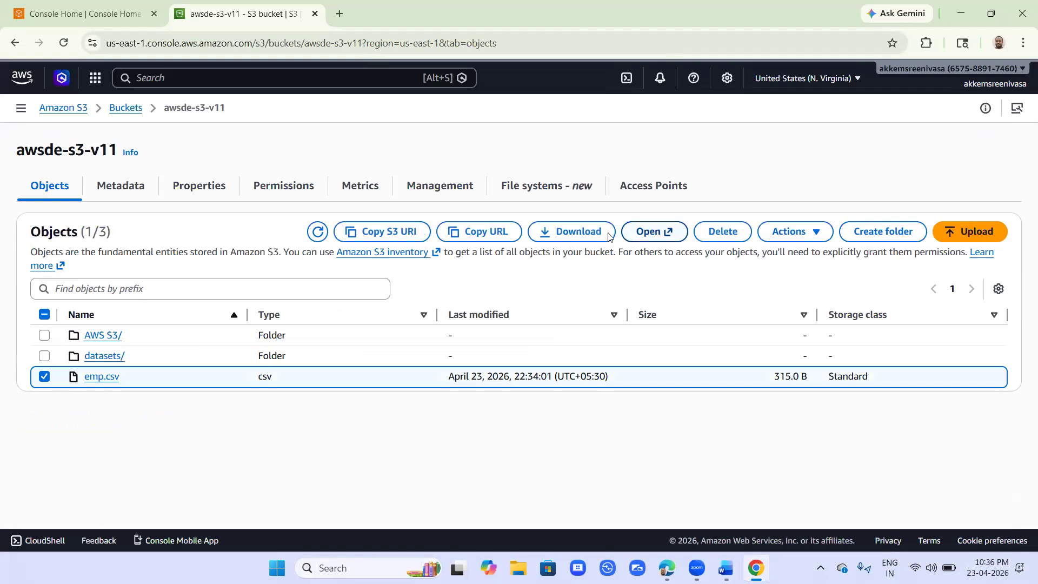
Permanently delete emp.csv from the bucket root, confirming with the text "permanently delete", and close the deletion status page.
left_click(736, 237)
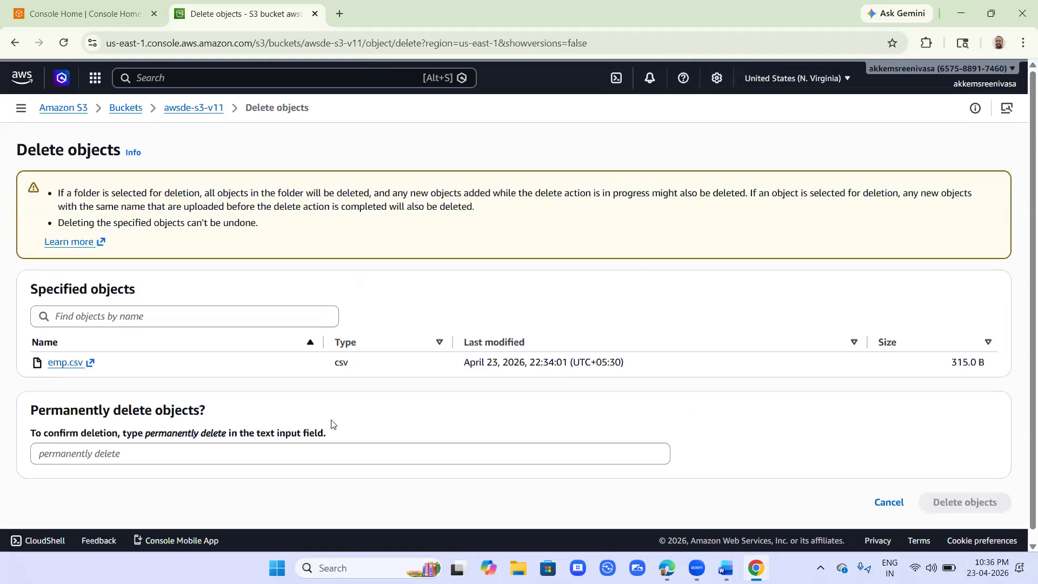
scroll(145, 431, "down", 1)
left_click_drag(145, 423, 226, 427)
key("ctrl+c")
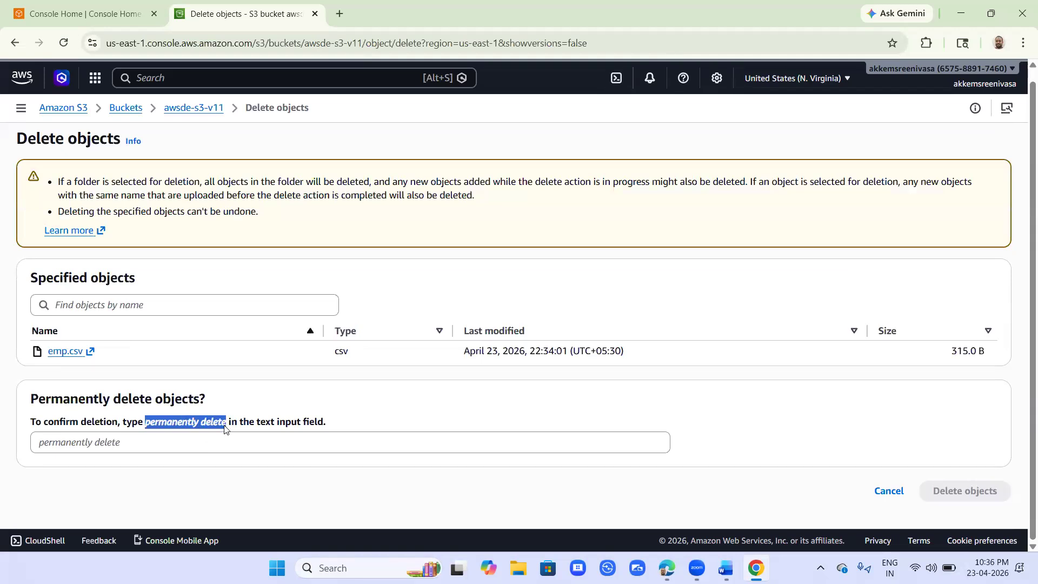
left_click(147, 451)
key("ctrl+v")
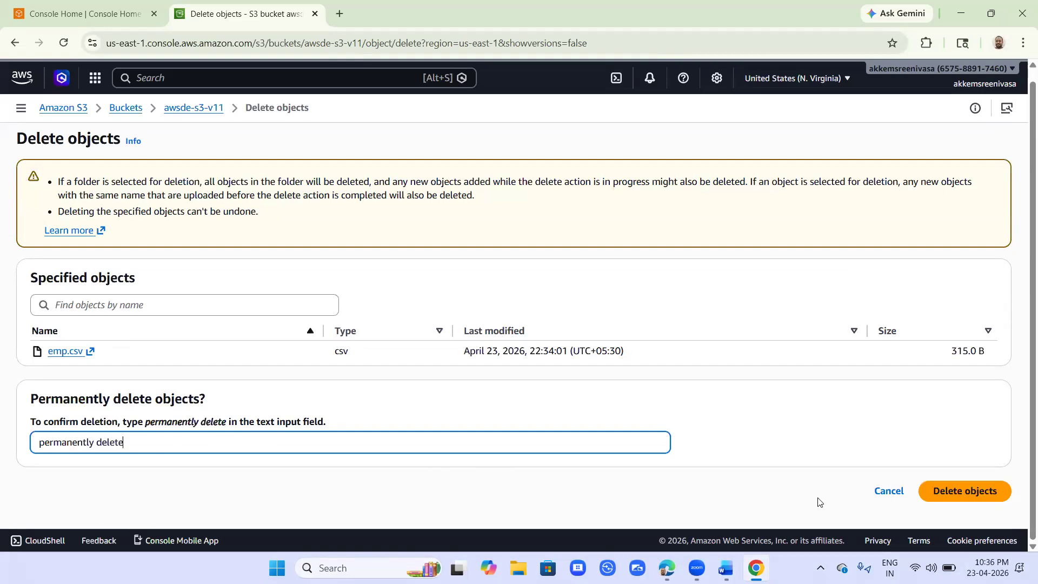
left_click(967, 495)
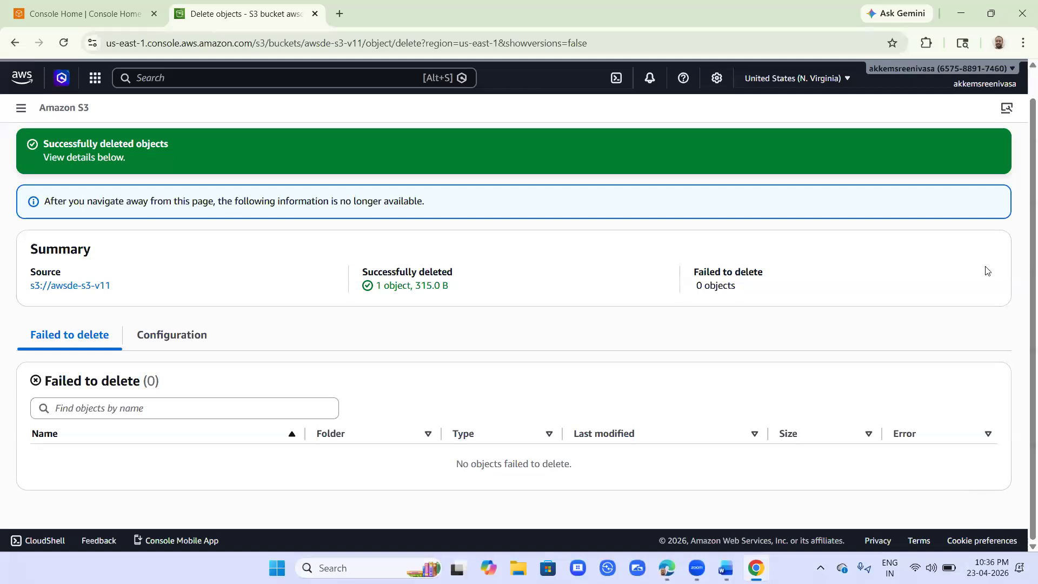
left_click(986, 194)
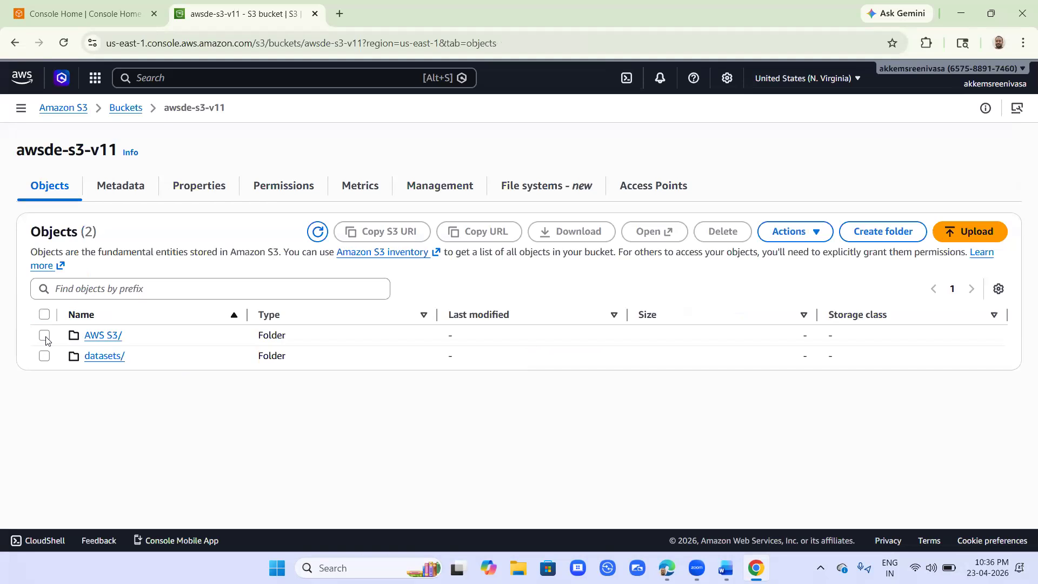
Permanently delete the AWS S3 folder from the bucket with the "permanently delete" confirmation text and close the deletion status page.
left_click(44, 336)
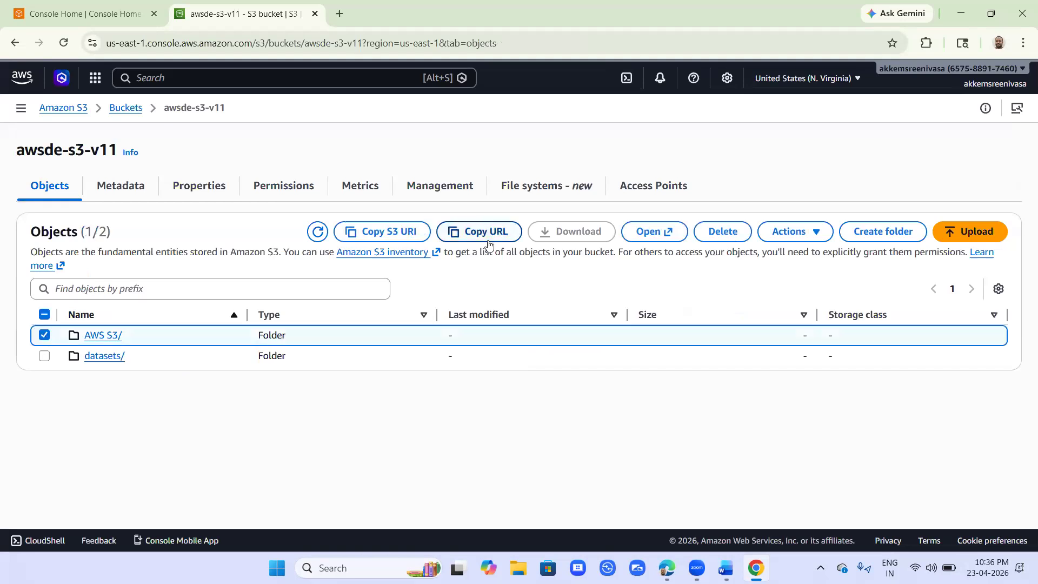
left_click(710, 237)
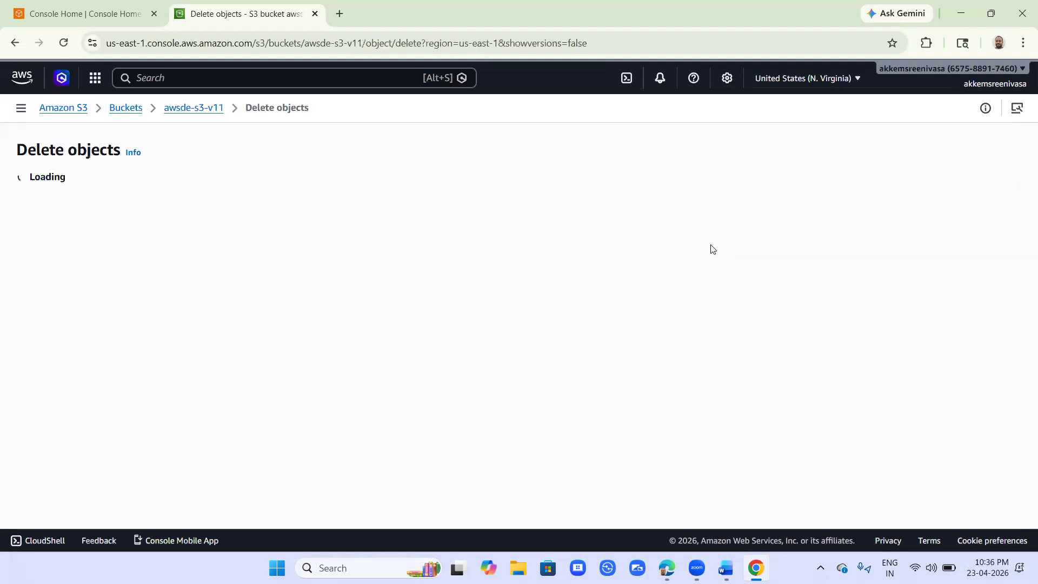
left_click(67, 453)
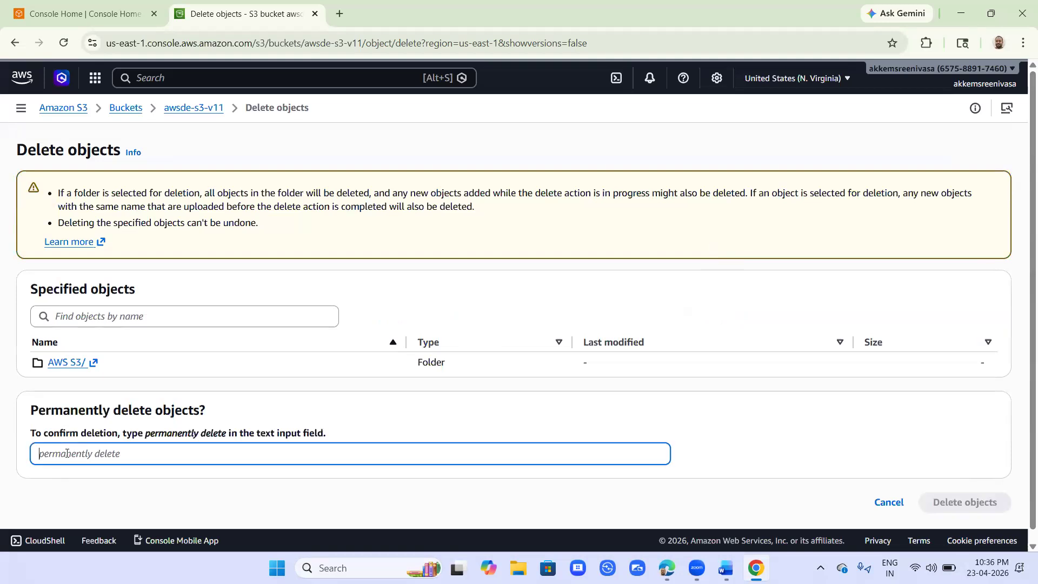
key("ctrl+v")
left_click(980, 502)
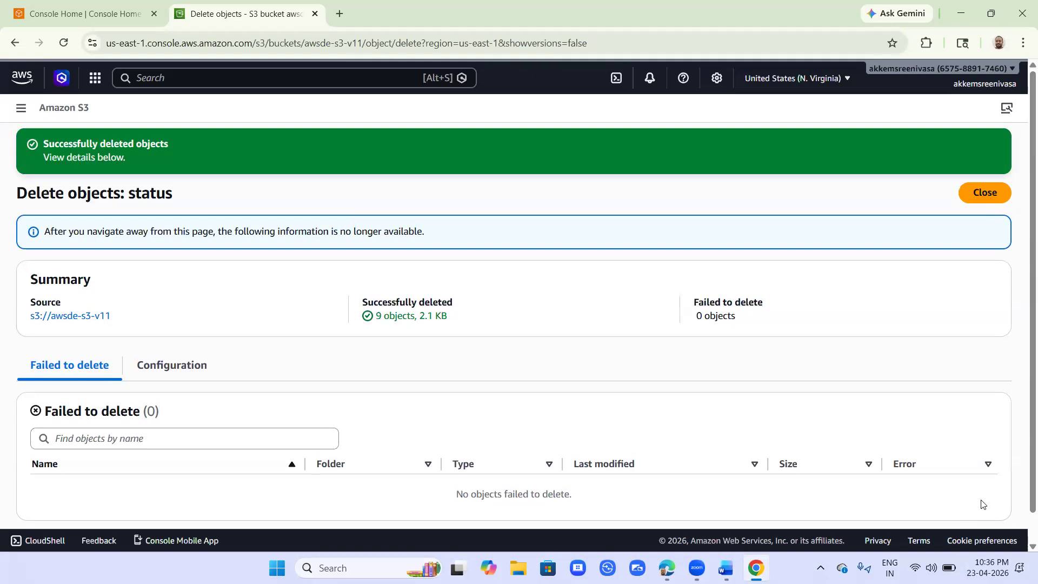
left_click(988, 195)
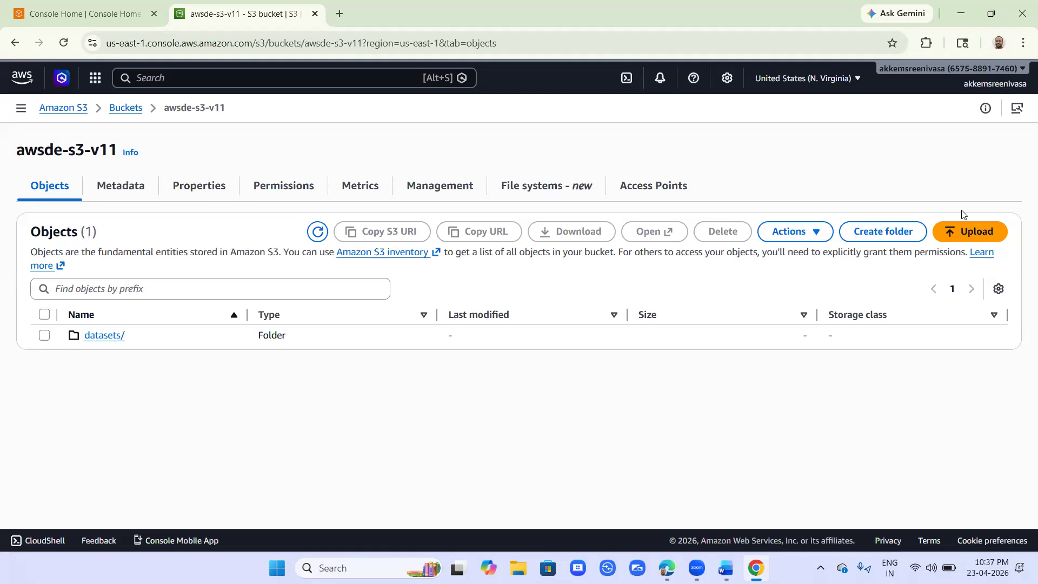
Upload emp.csv to the root of the awsde-s3-v11 bucket again and close the upload status page.
left_click(982, 232)
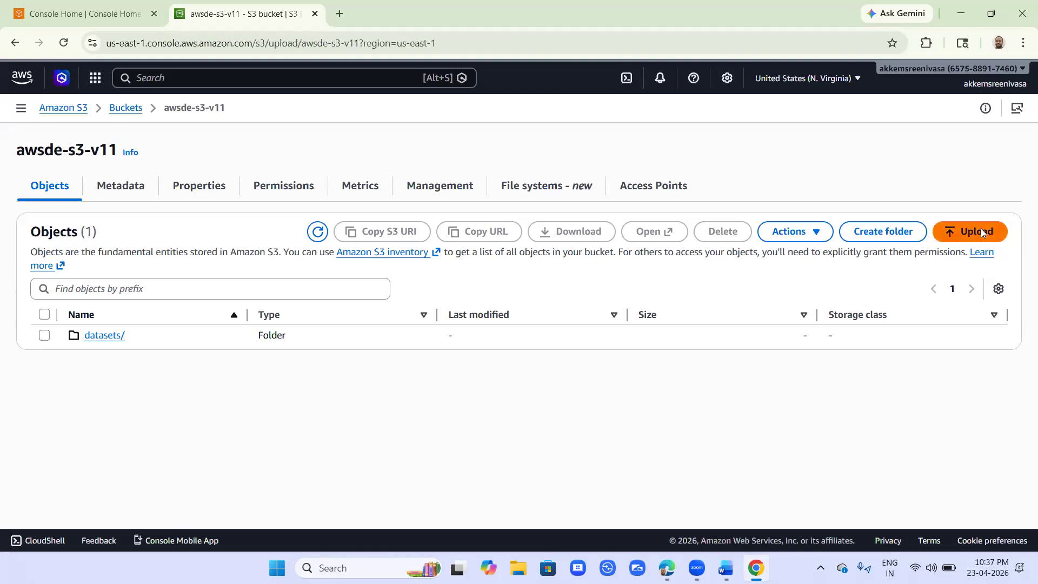
scroll(368, 454, "down", 1)
scroll(979, 515, "down", 2)
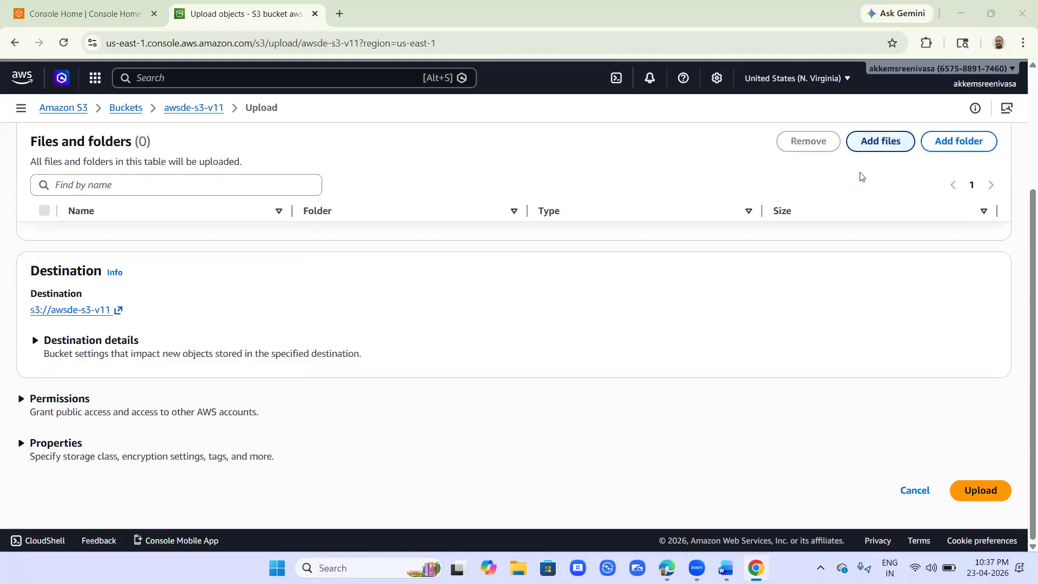
double_click(378, 207)
left_click(991, 491)
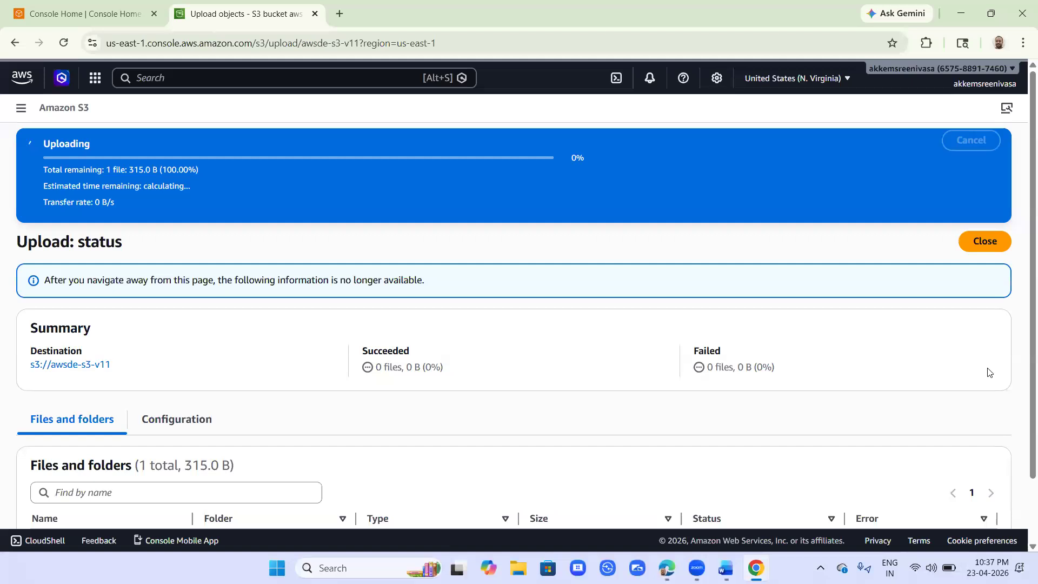
left_click(983, 194)
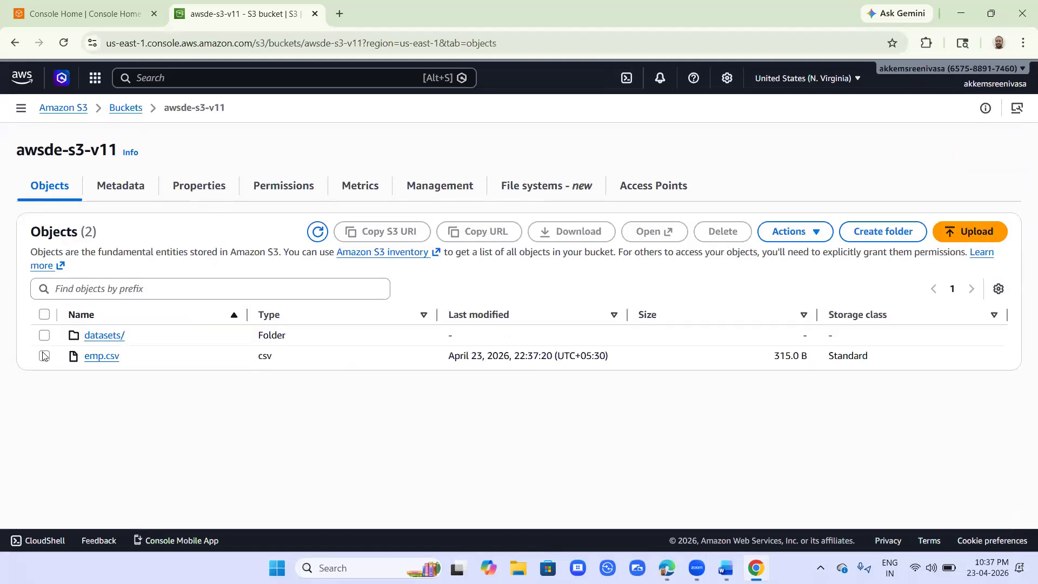
Permanently delete emp.csv from the awsde-s3-v11 bucket with the confirmation text "permanently delete", review the failed deletions list, and close the status page.
left_click(45, 357)
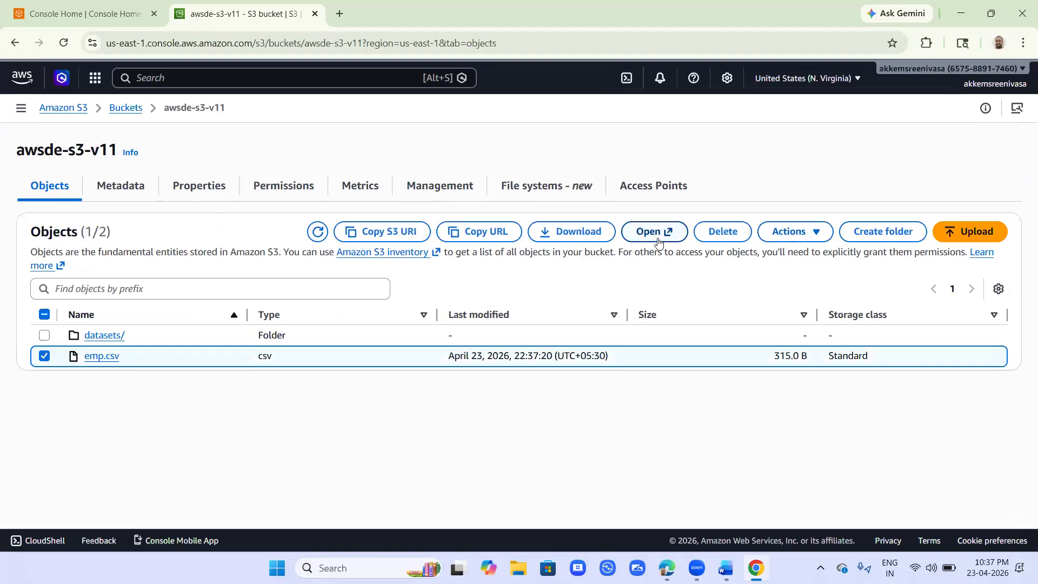
left_click(717, 234)
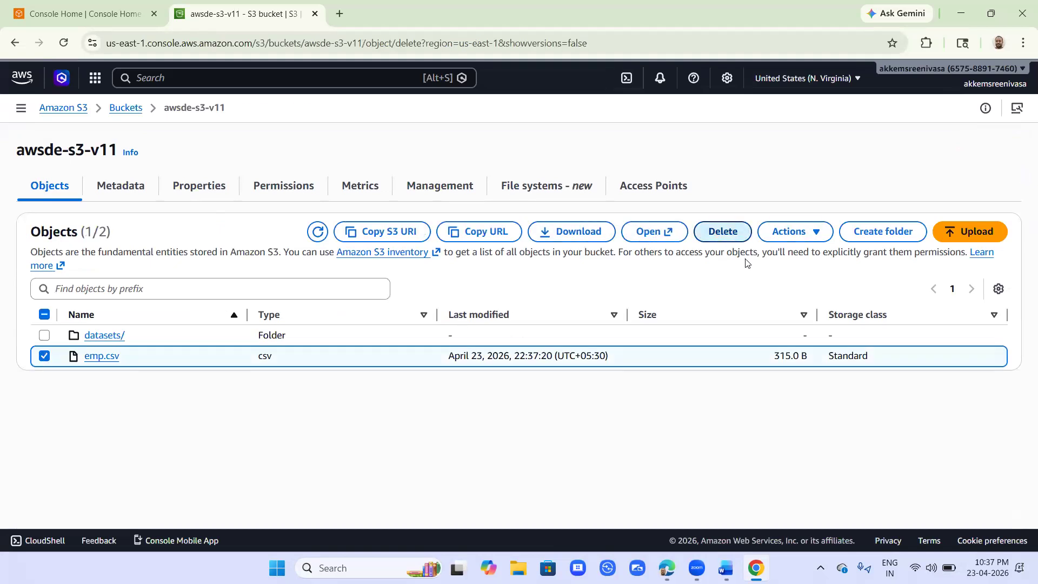
scroll(432, 384, "down", 1)
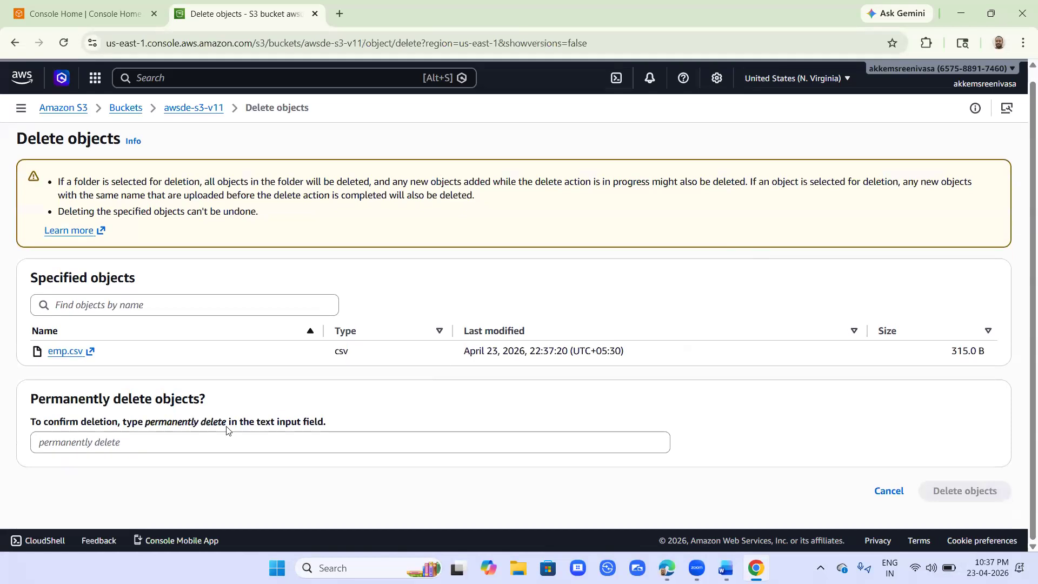
left_click(196, 449)
key("ctrl+v")
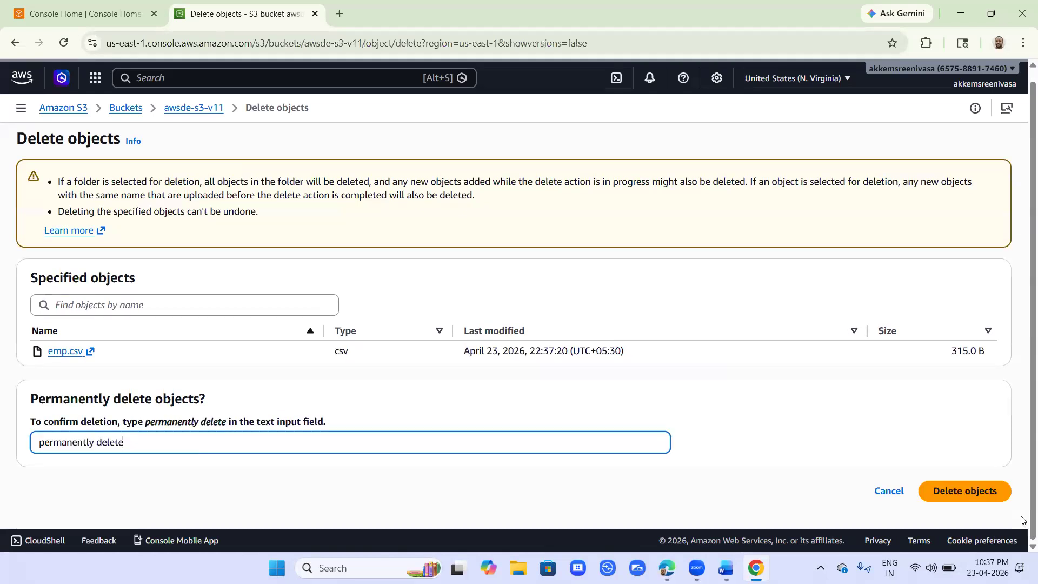
left_click(990, 491)
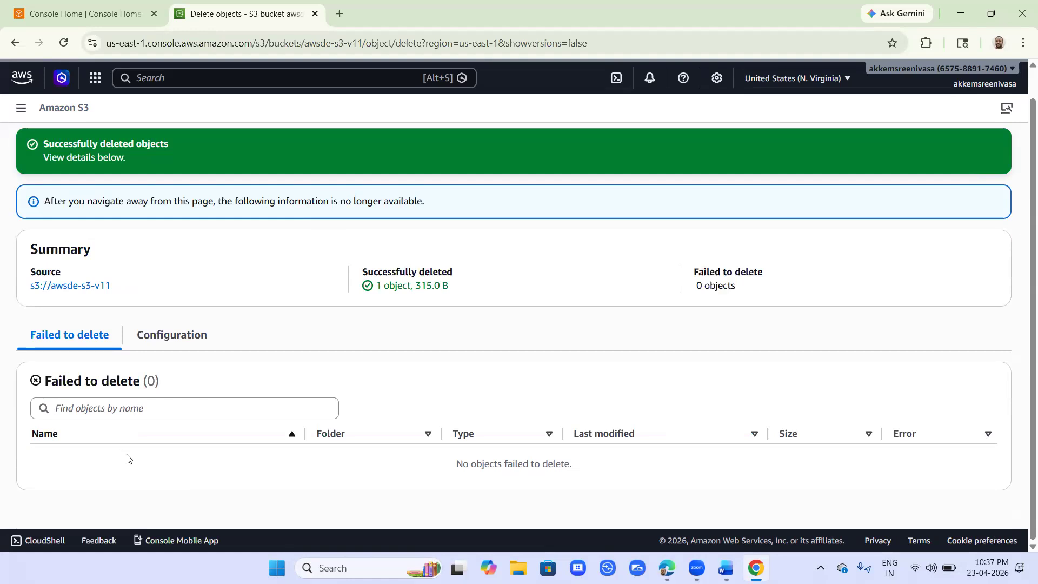
left_click_drag(457, 463, 582, 462)
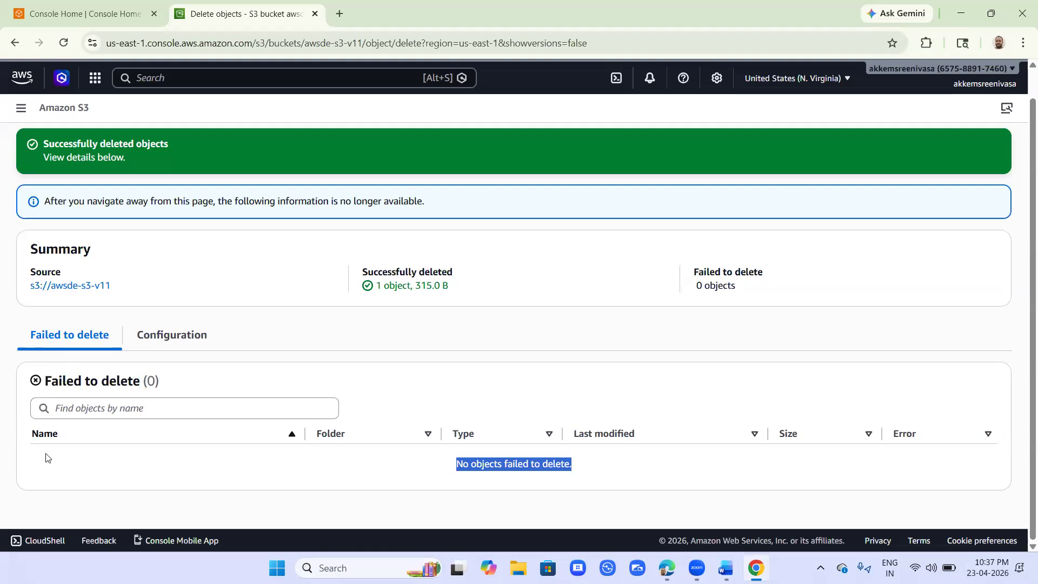
left_click_drag(46, 381, 184, 382)
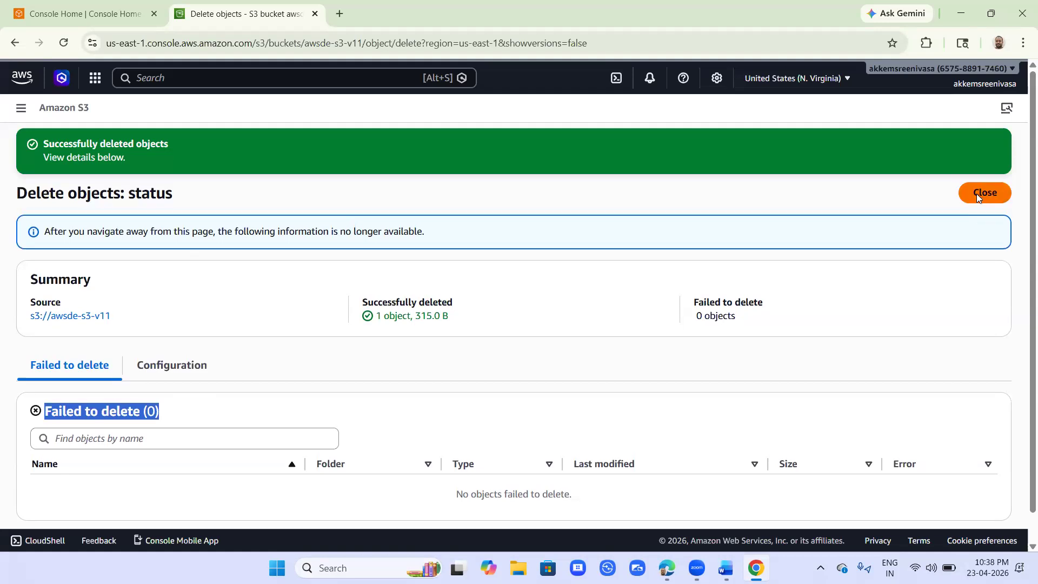
left_click(976, 194)
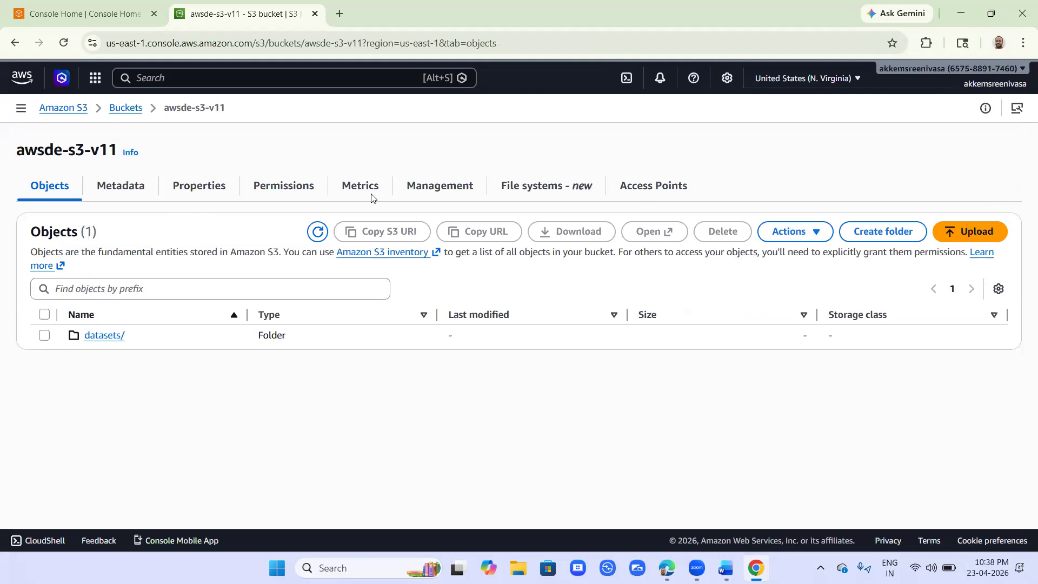
Try to delete the awsde-s3-v11 bucket from the bucket list while it still holds the datasets folder, and go back to its objects.
left_click(125, 108)
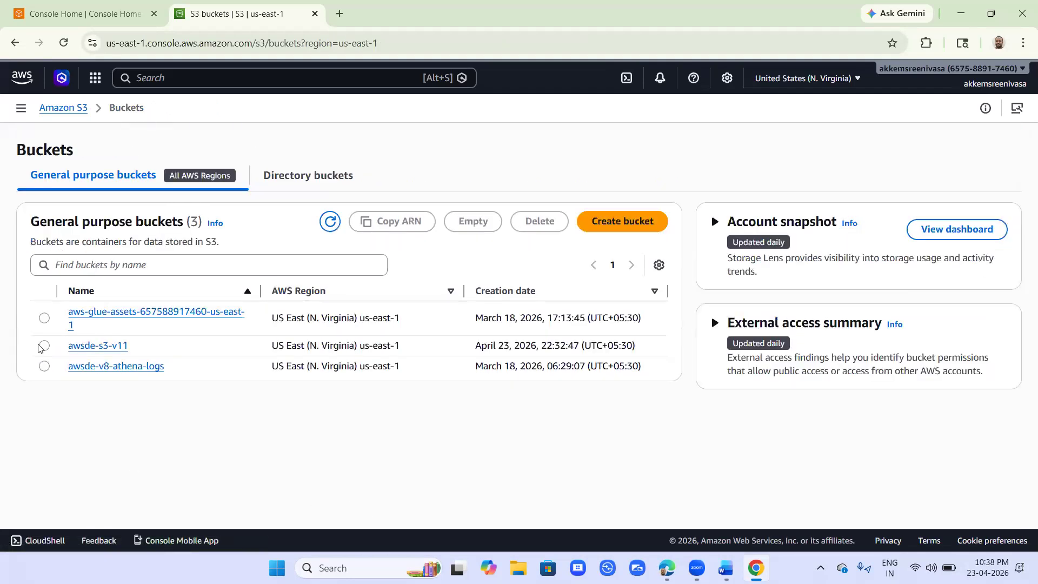
left_click(44, 346)
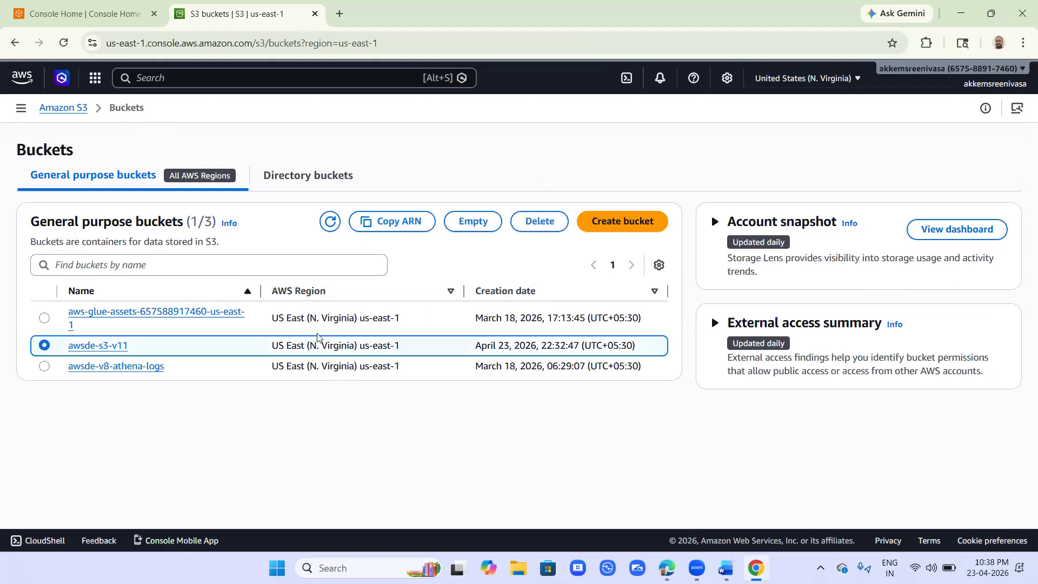
left_click(541, 224)
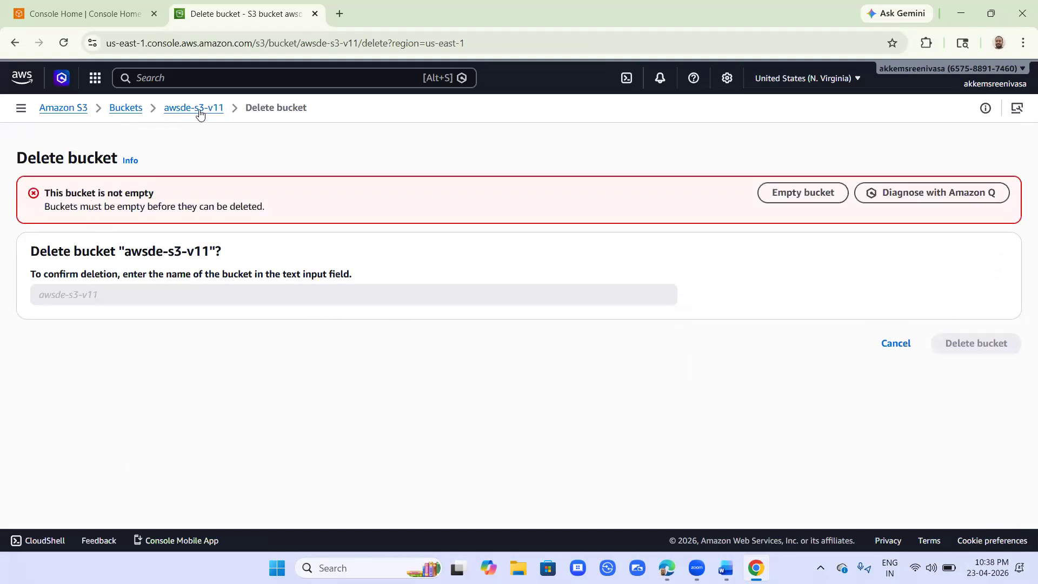
left_click(172, 109)
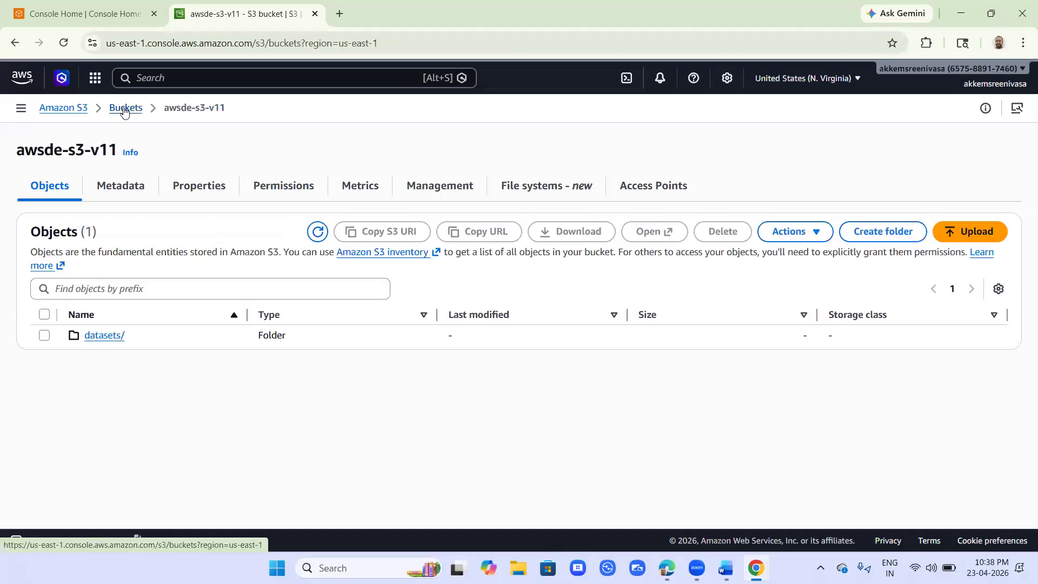
Empty the awsde-s3-v11 bucket, confirming with the text "permanently delete", and exit the status page.
left_click(126, 108)
left_click(44, 346)
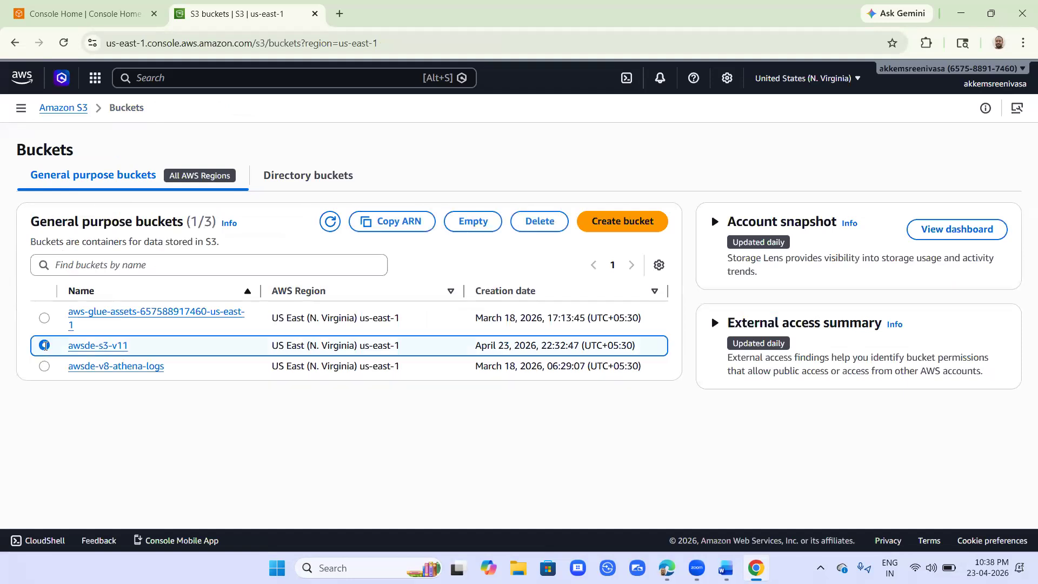
left_click(475, 223)
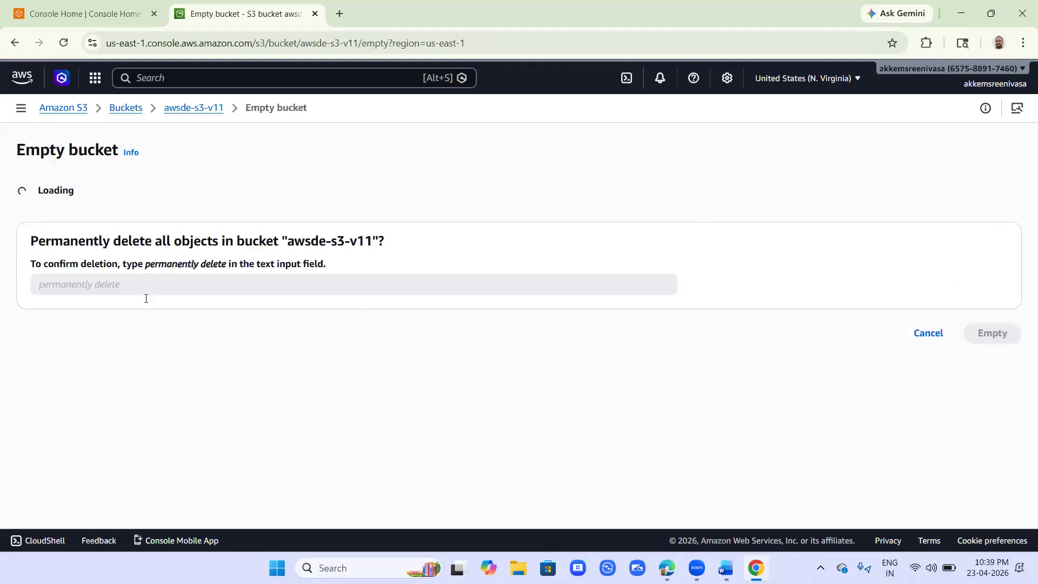
left_click(118, 379)
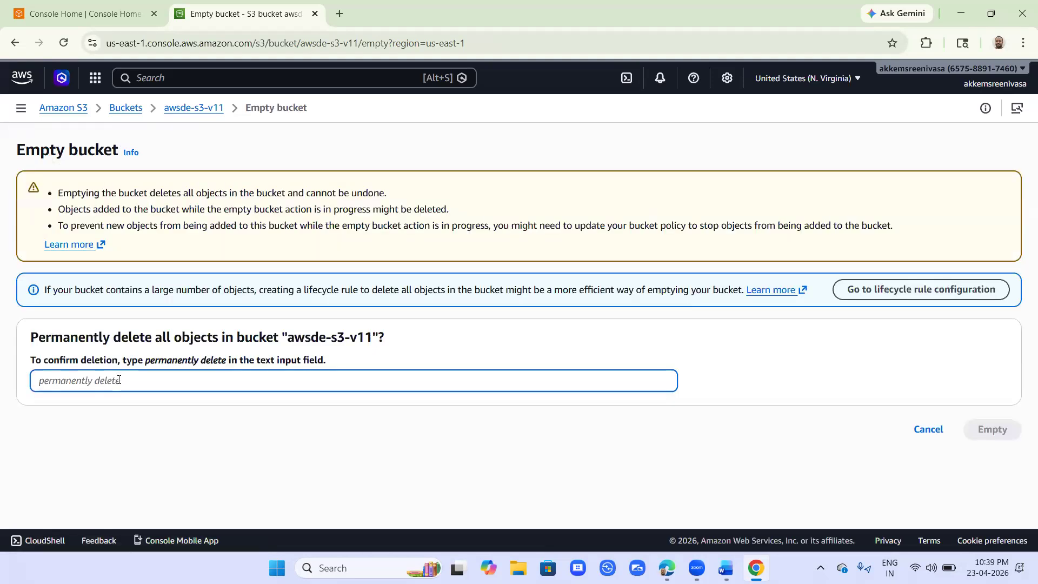
type("permanently delete")
left_click(1001, 433)
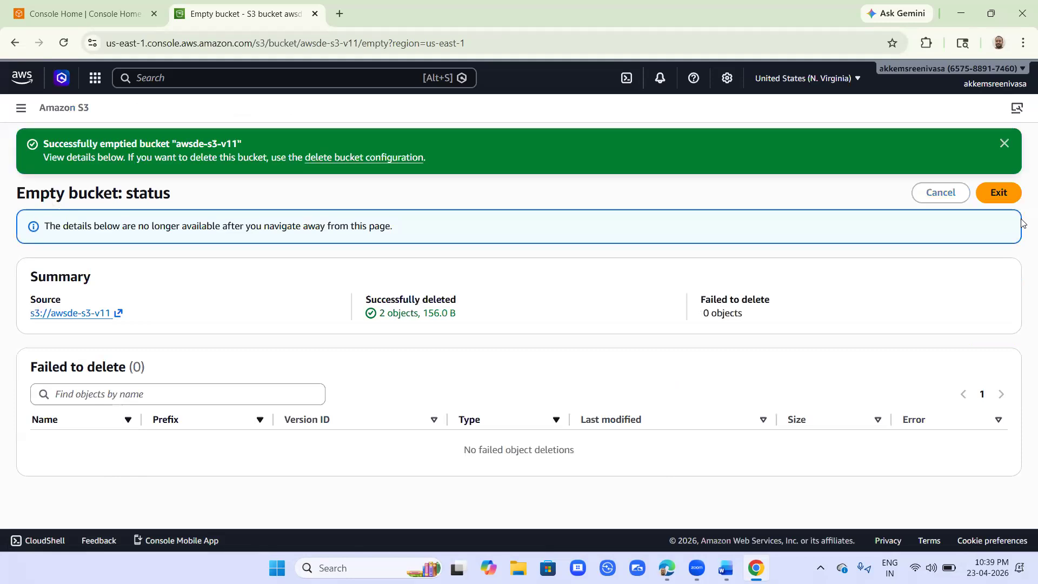
left_click(999, 198)
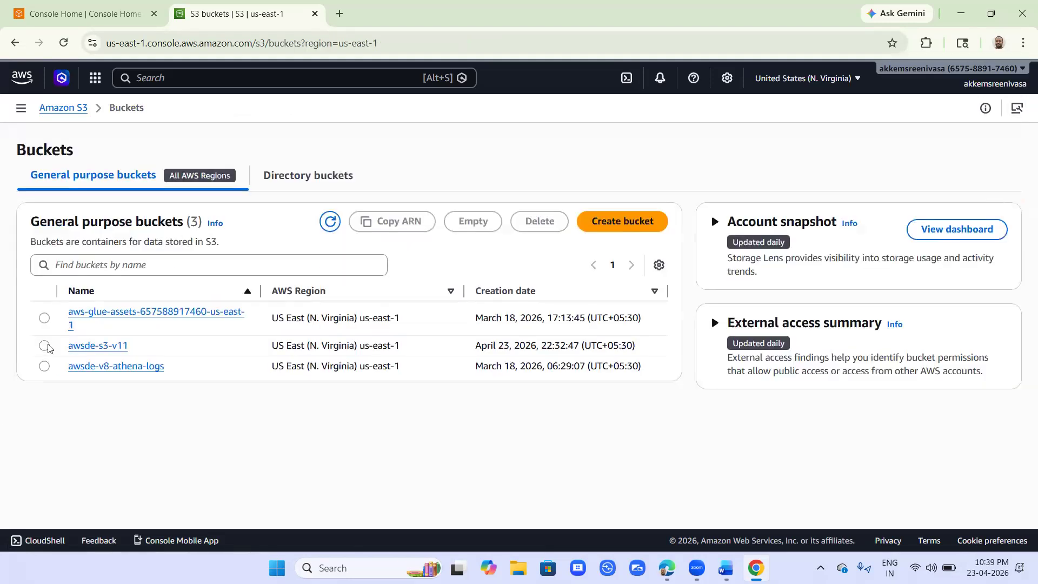
Delete the awsde-s3-v11 bucket, confirming with its name "awsde-s3-v11", and dismiss the notification.
left_click(44, 346)
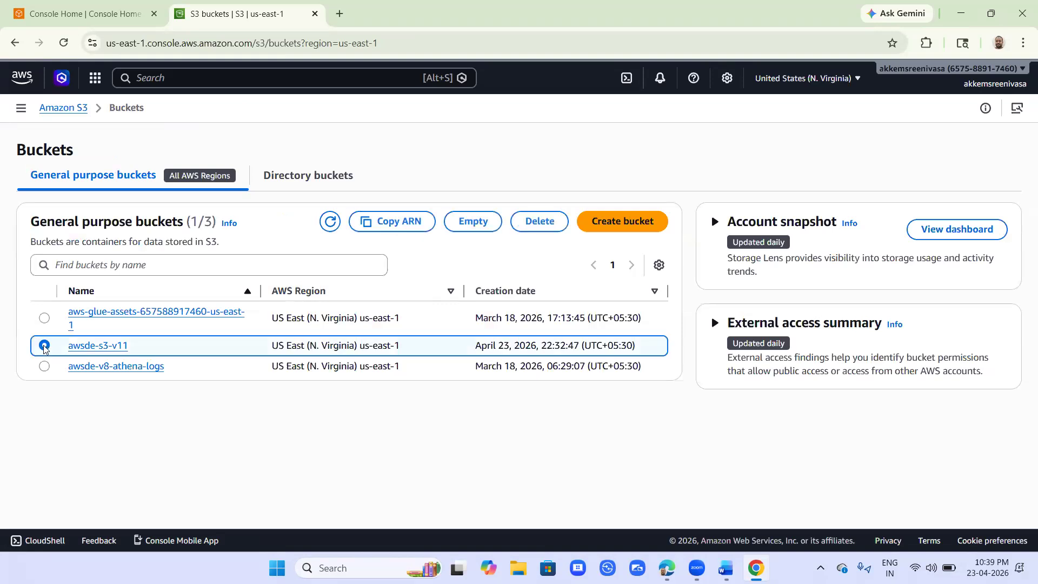
left_click(556, 226)
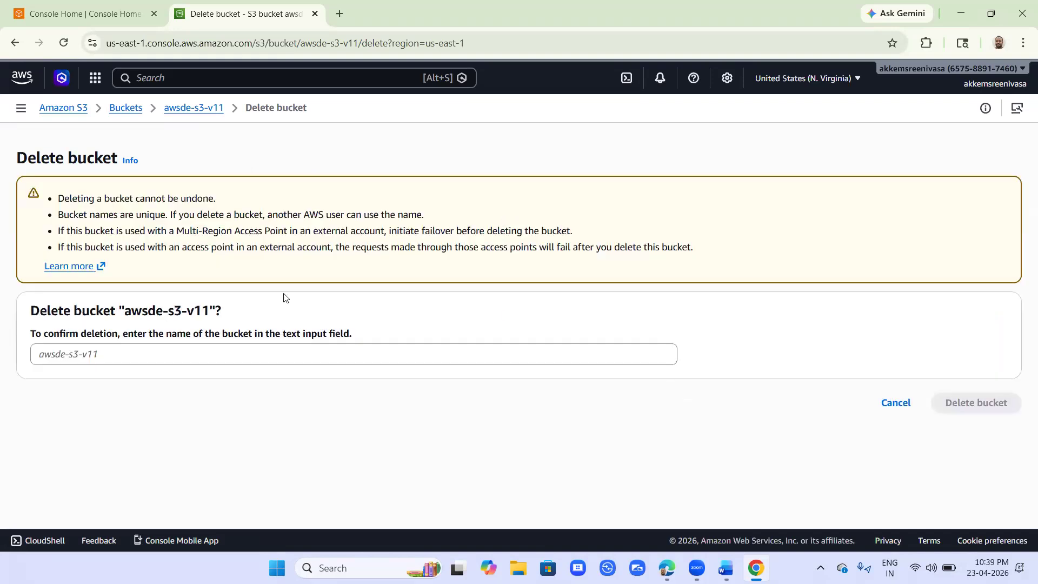
left_click_drag(126, 313, 211, 311)
key("ctrl+c")
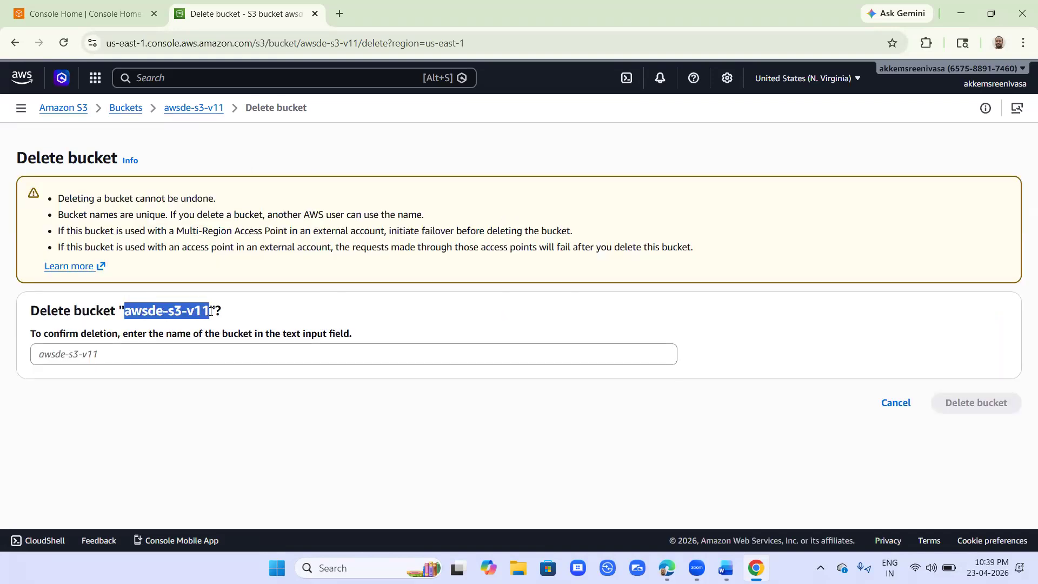
left_click(108, 361)
key("ctrl+v")
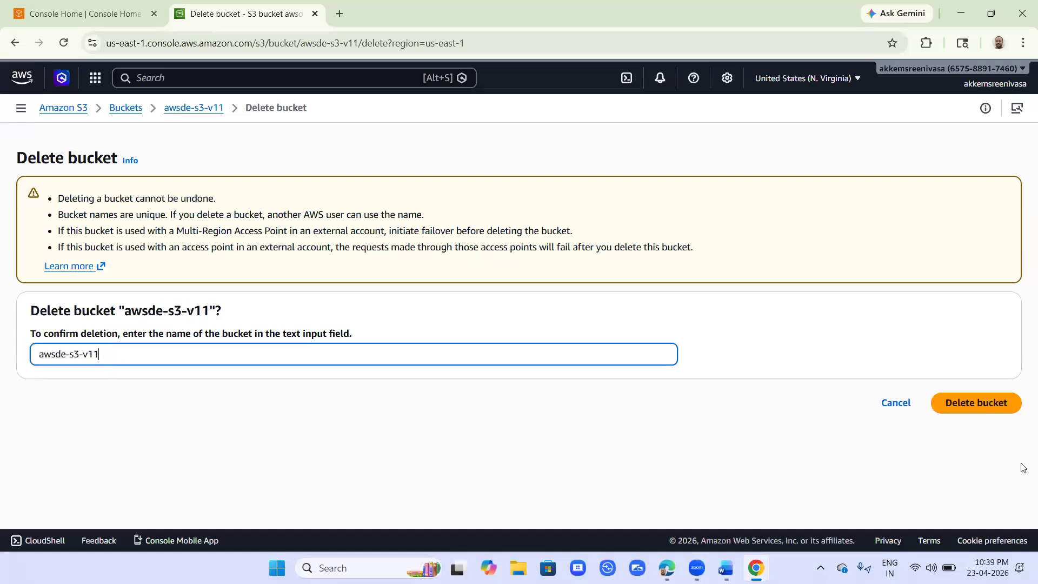
left_click(993, 405)
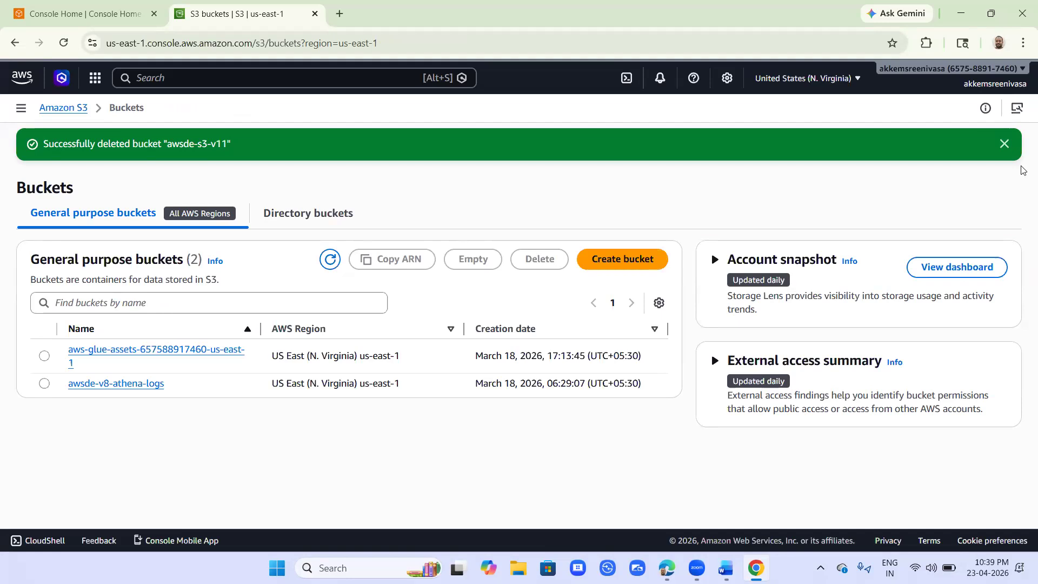
left_click(1002, 149)
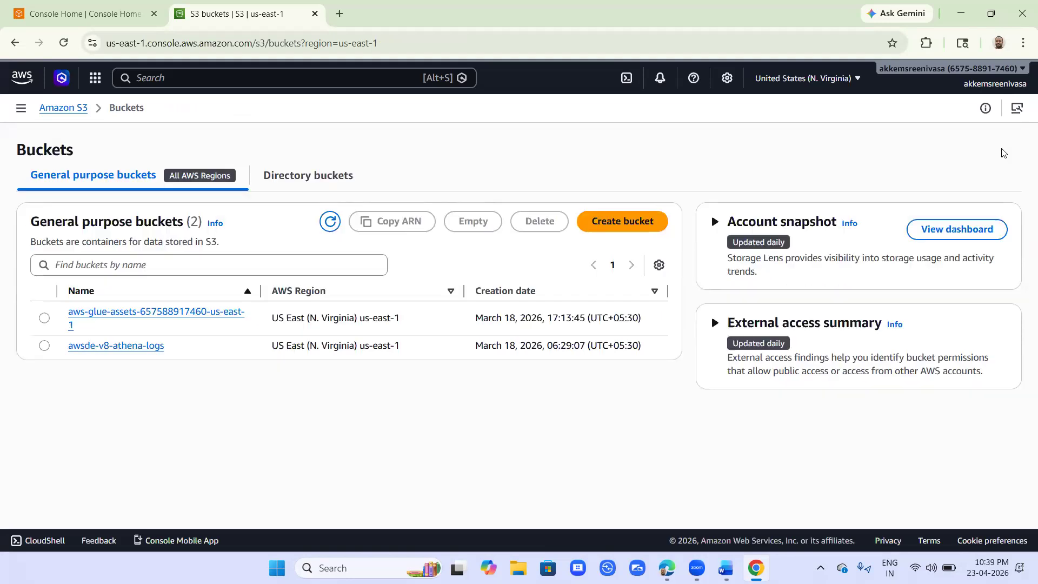